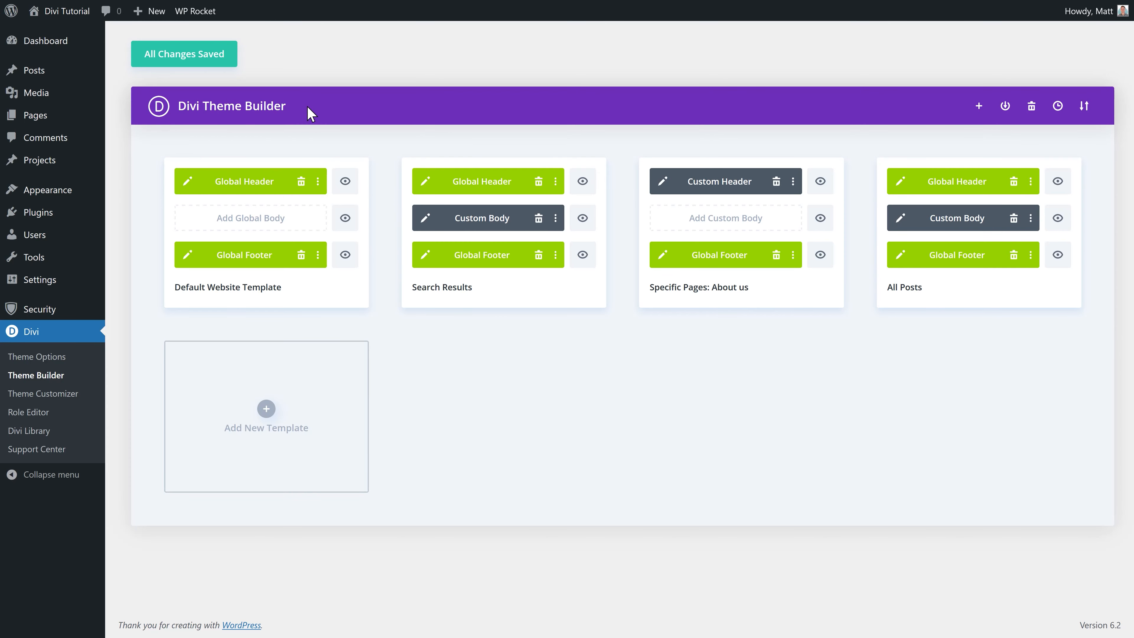
Build a new theme template assigned to the 404 Page and add a custom body to it
click(267, 410)
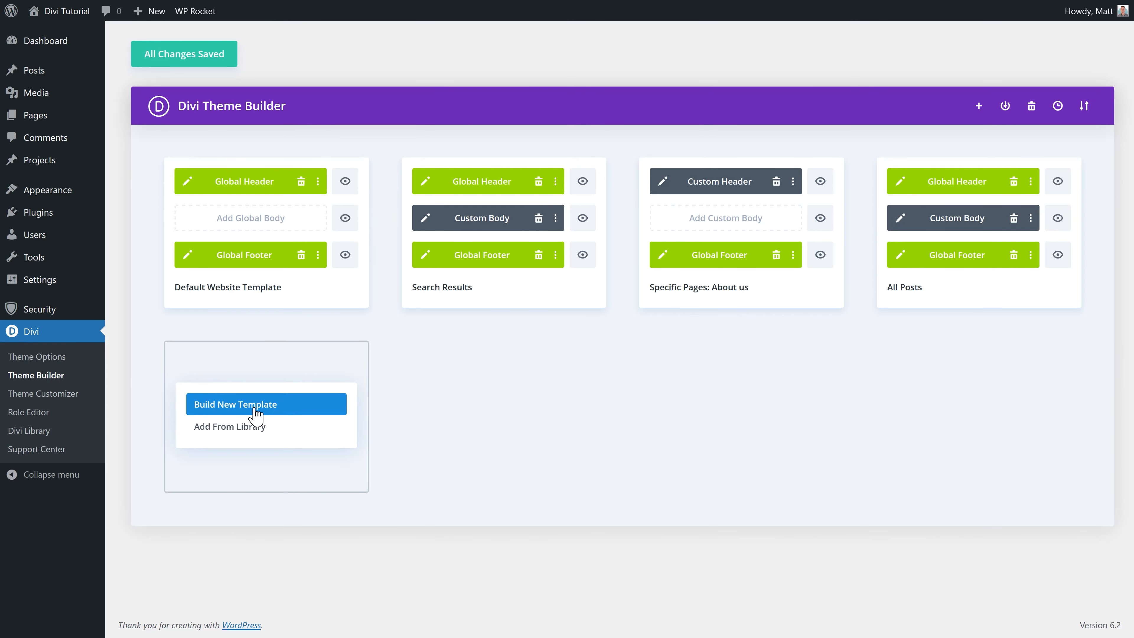
click(256, 412)
scroll(255, 416, down, 6)
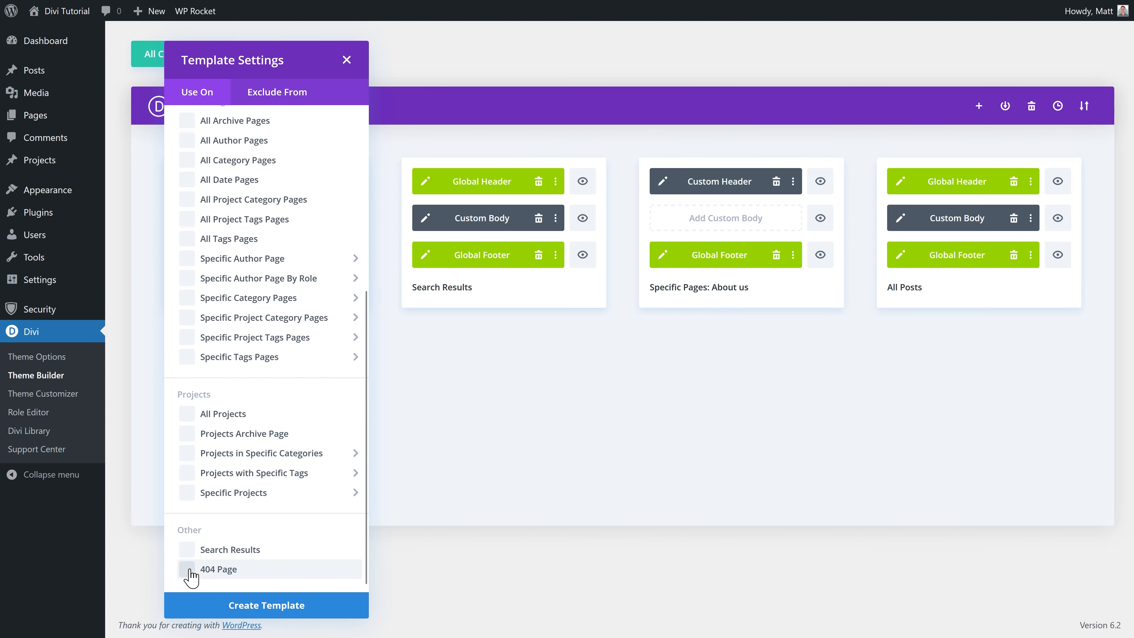
click(254, 606)
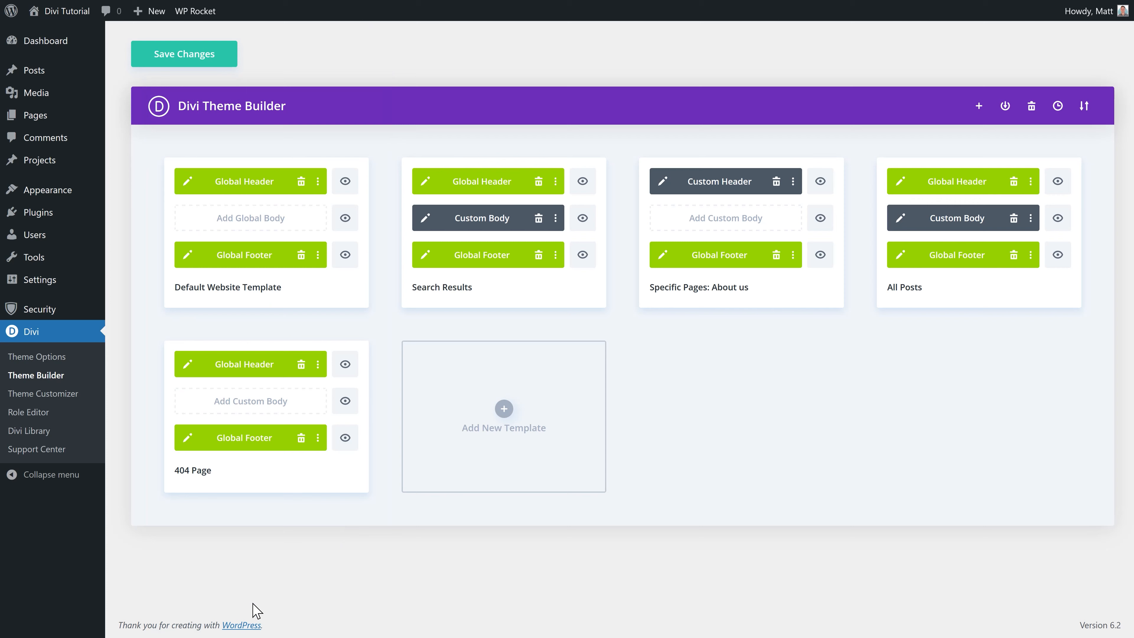
click(255, 407)
click(188, 402)
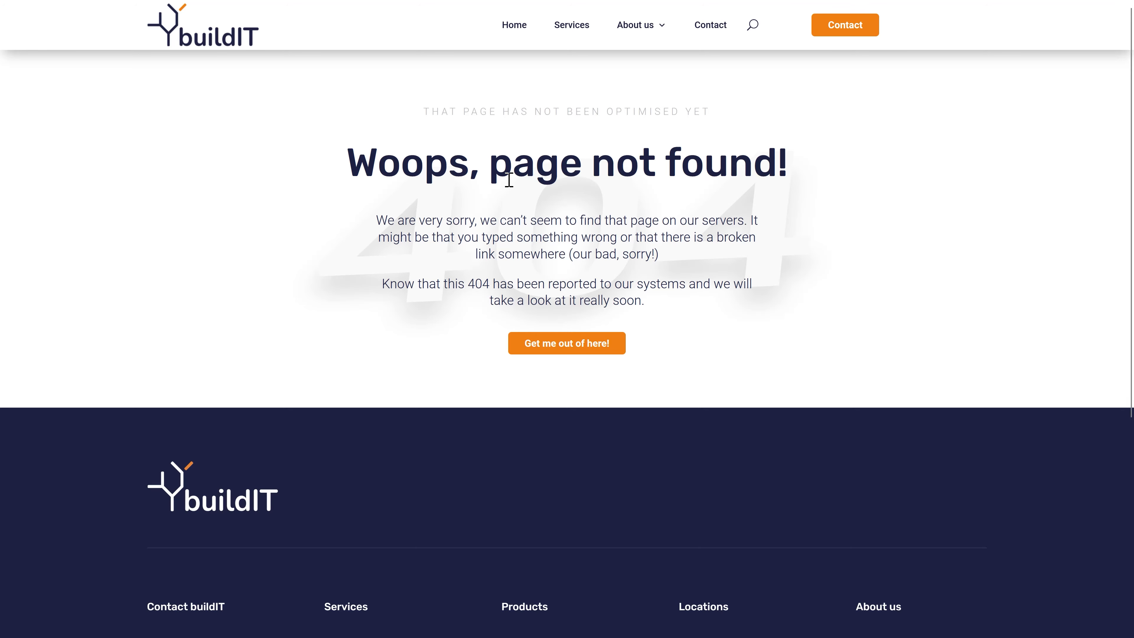
Search the site for "website" from the 404 page and look through the search results page
triple_click(382, 160)
click(862, 174)
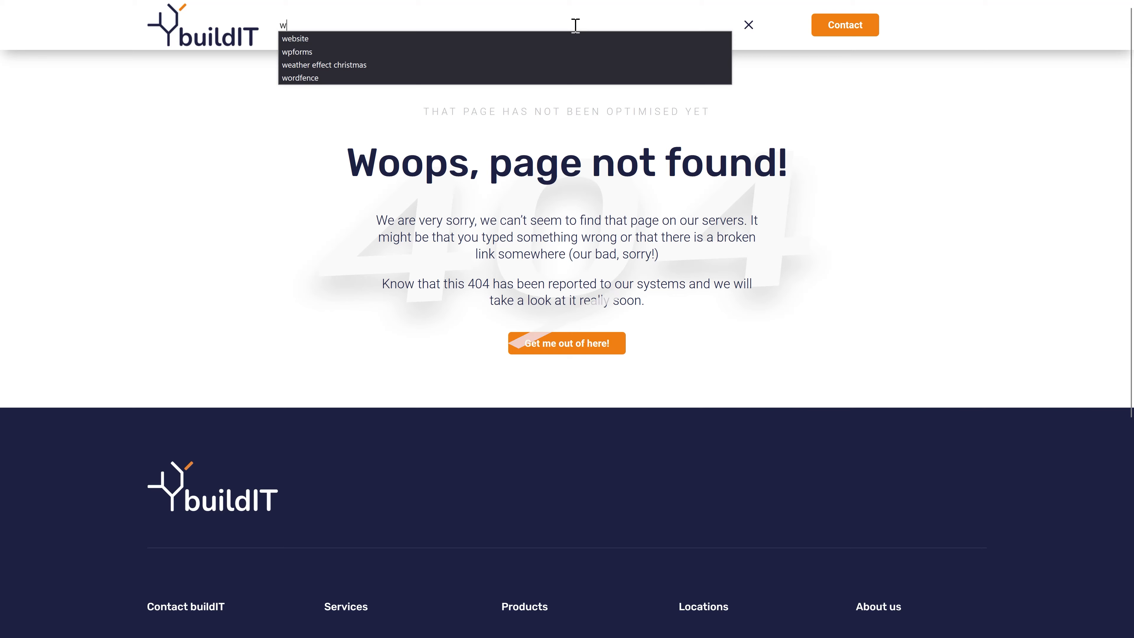
text(ebsite)
key(Return)
scroll(1016, 126, down, 6)
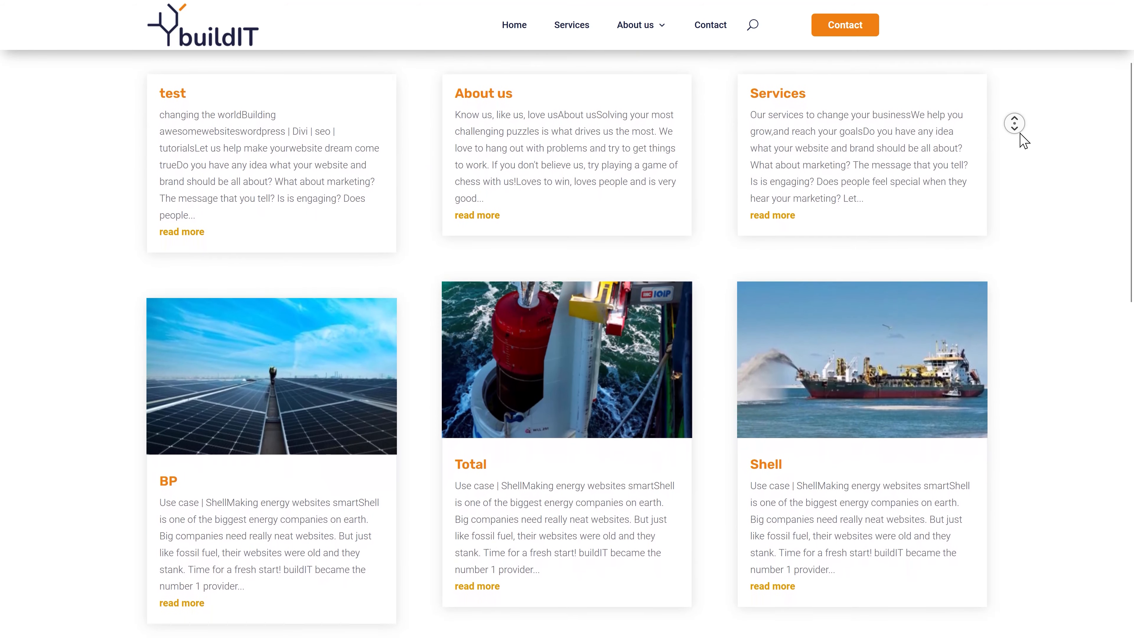
scroll(1015, 126, down, 10)
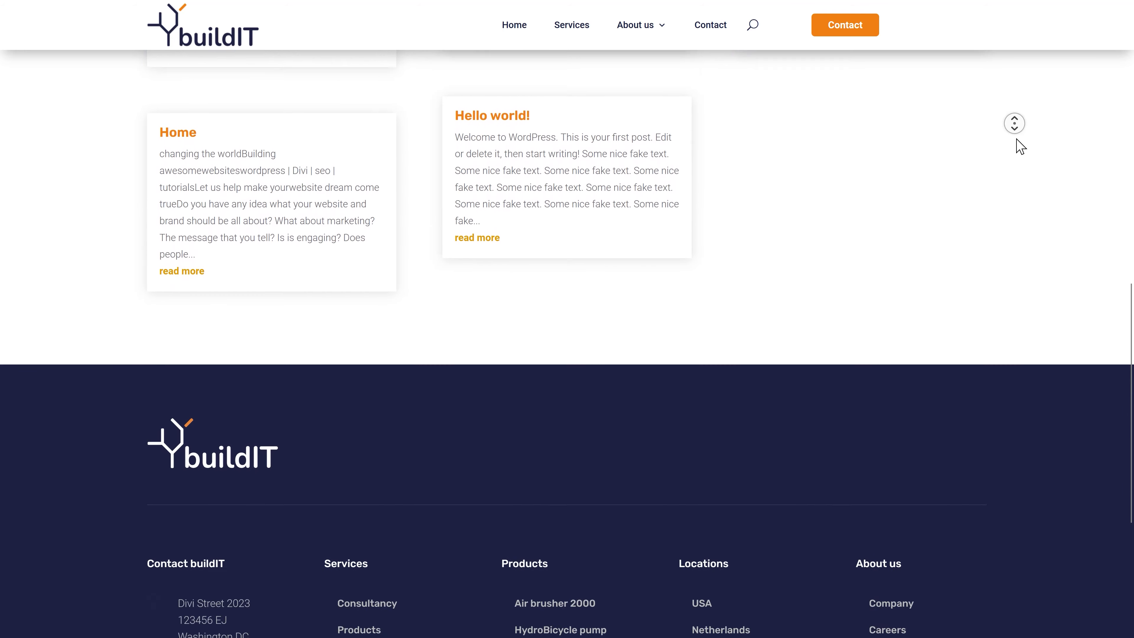
scroll(1015, 123, up, 15)
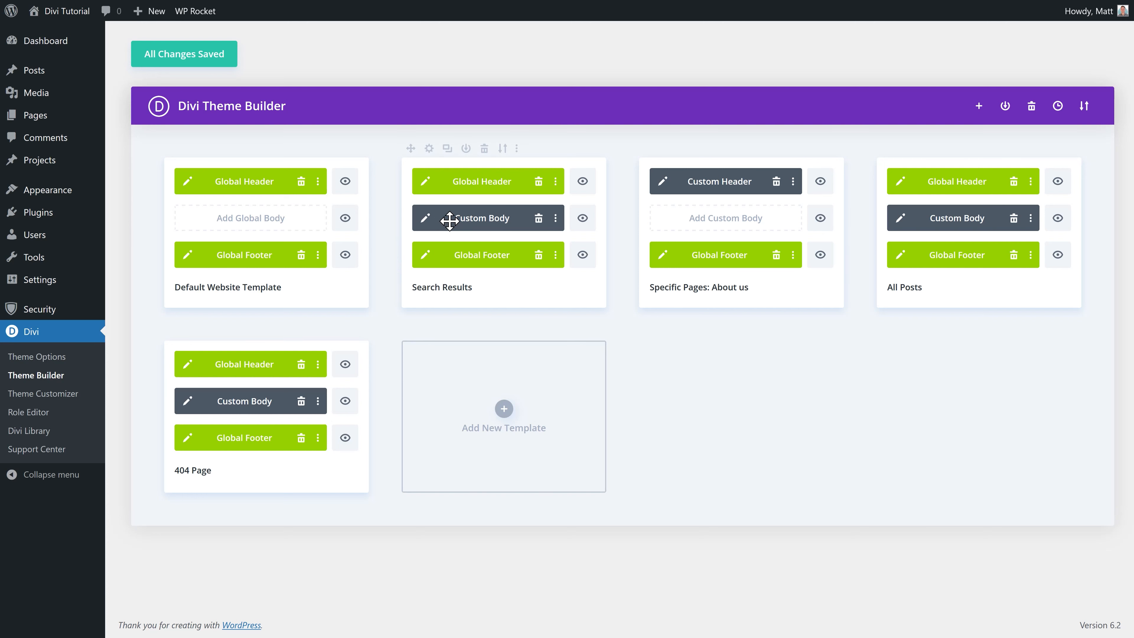
Open the Search Results template's custom body and bring up the settings of its post listing module
click(426, 219)
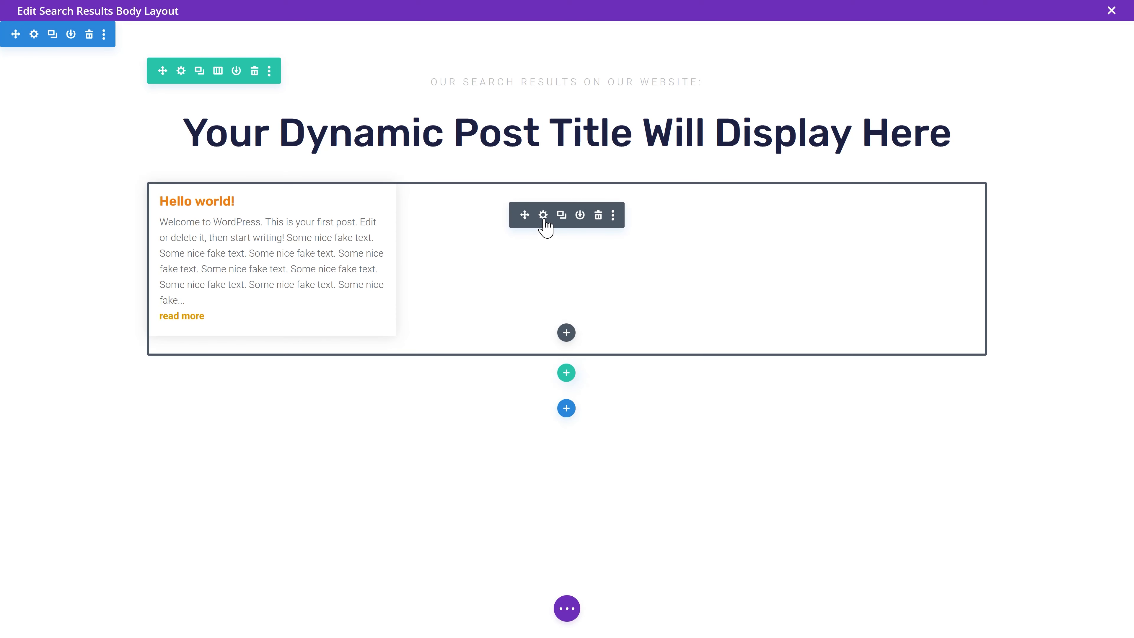
click(544, 215)
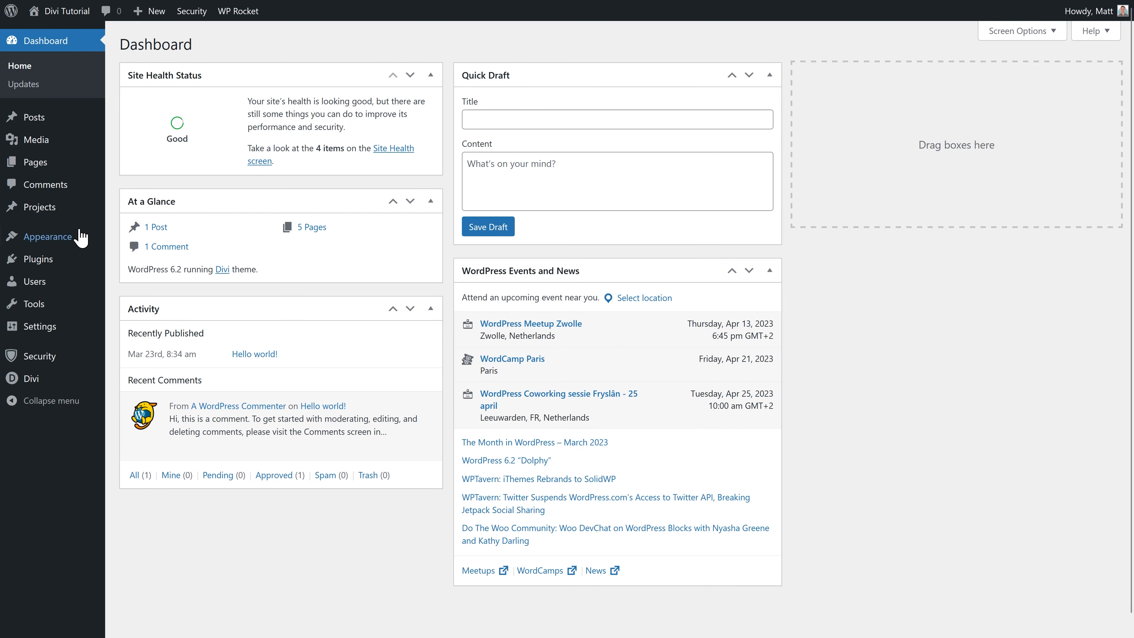
Open the Divi Theme Options and find the Custom CSS field at the end of the general settings
mouse_move(67, 240)
mouse_move(45, 441)
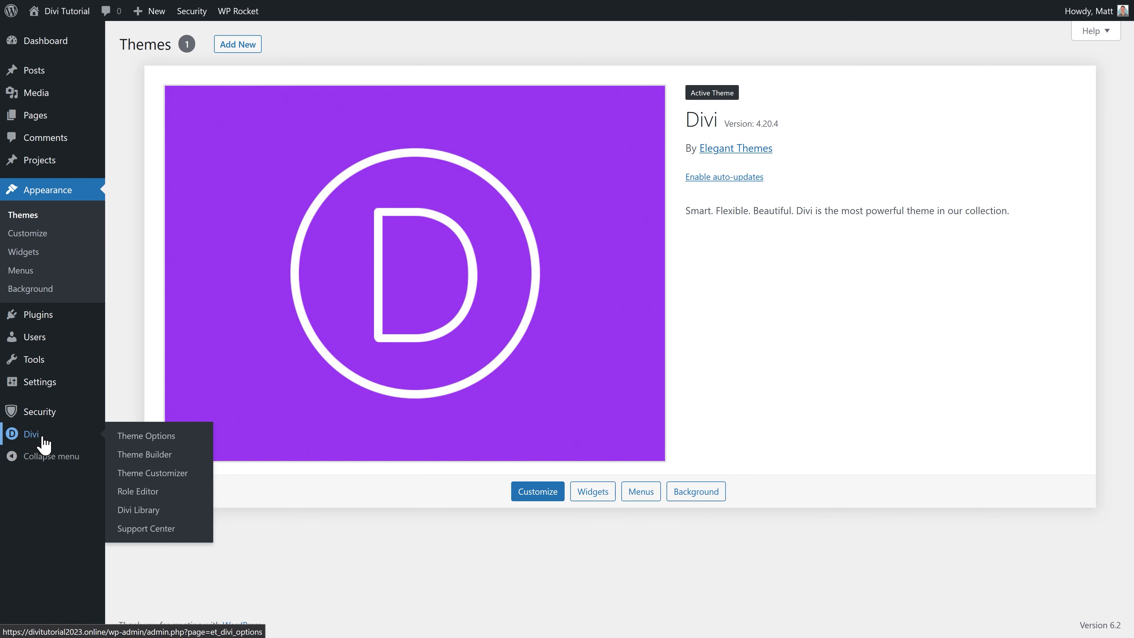
click(140, 440)
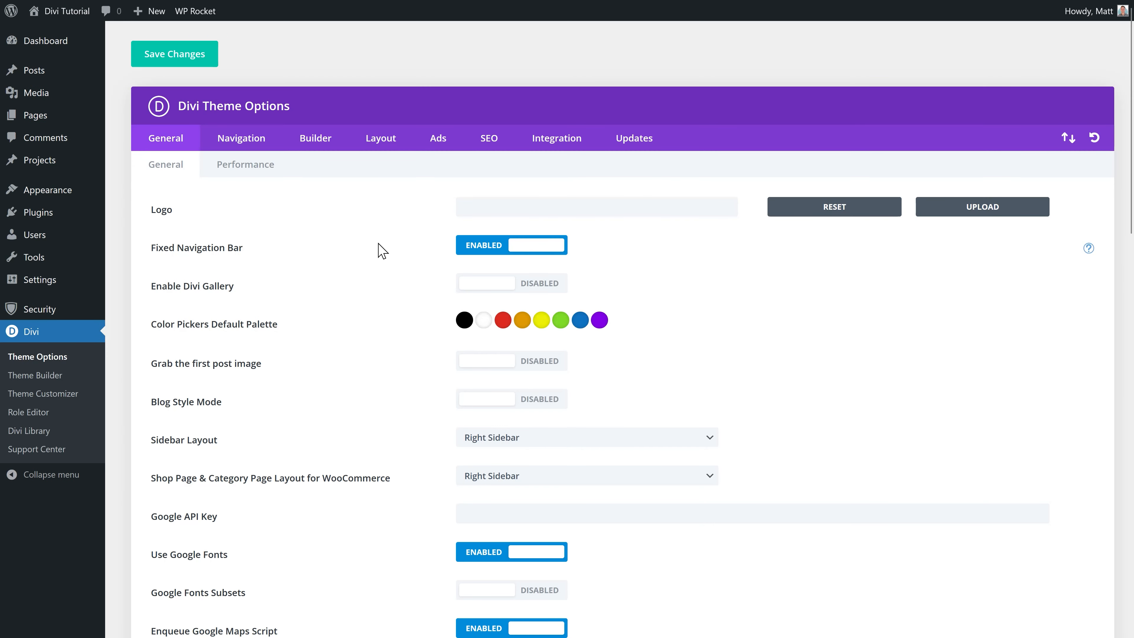
scroll(742, 234, down, 8)
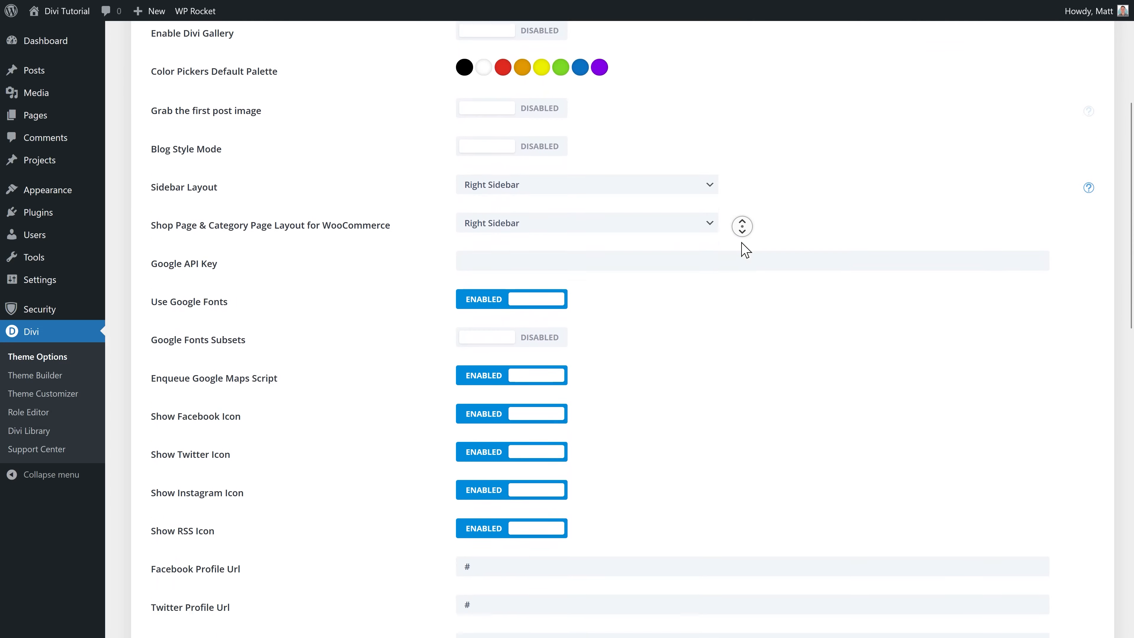
scroll(742, 234, down, 10)
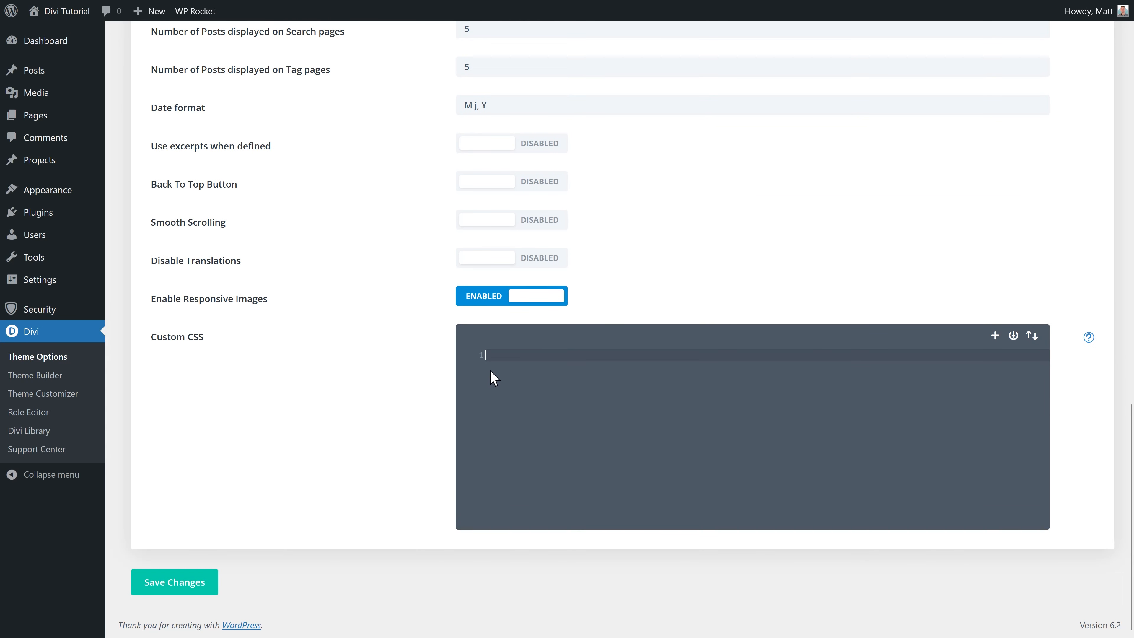
mouse_move(64, 199)
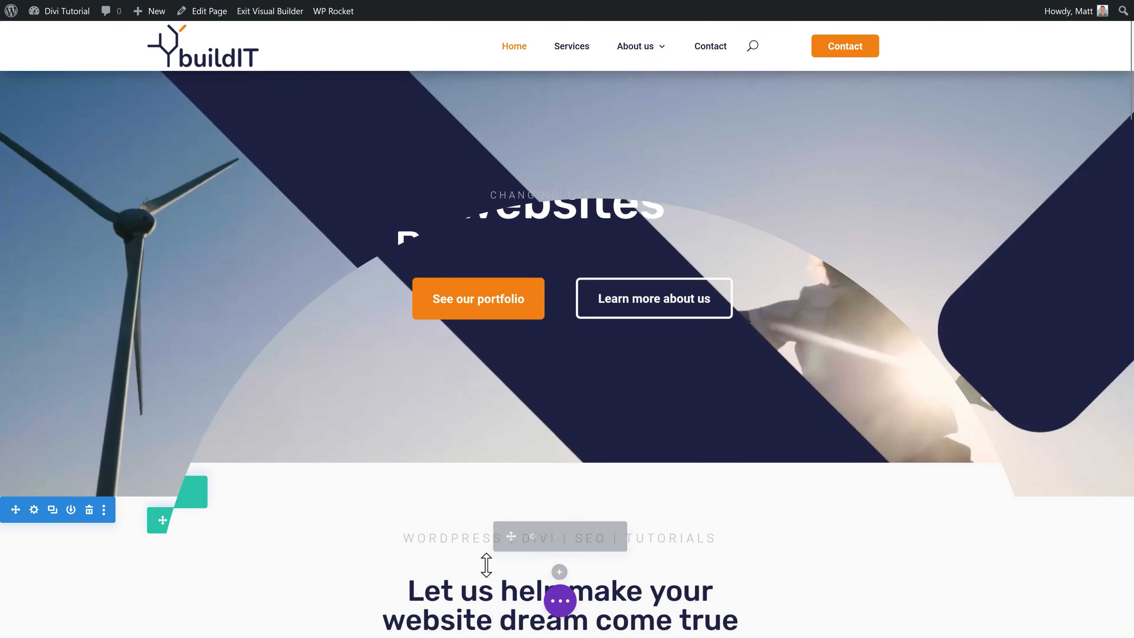
Open the Home page's settings in the visual builder and show its advanced Custom CSS field
click(543, 591)
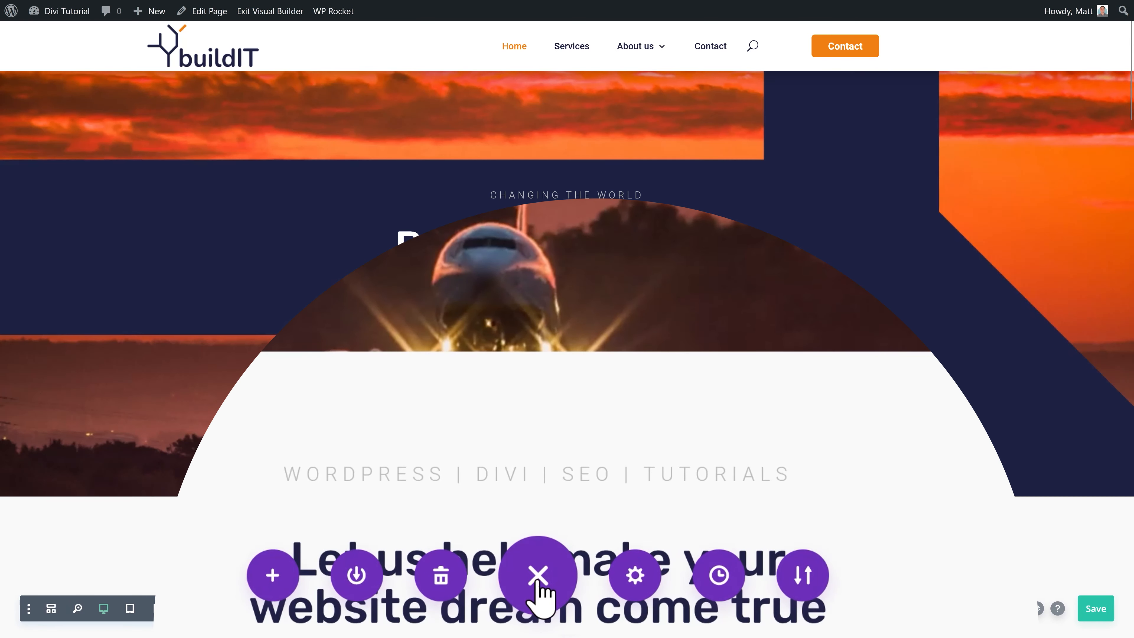
click(636, 576)
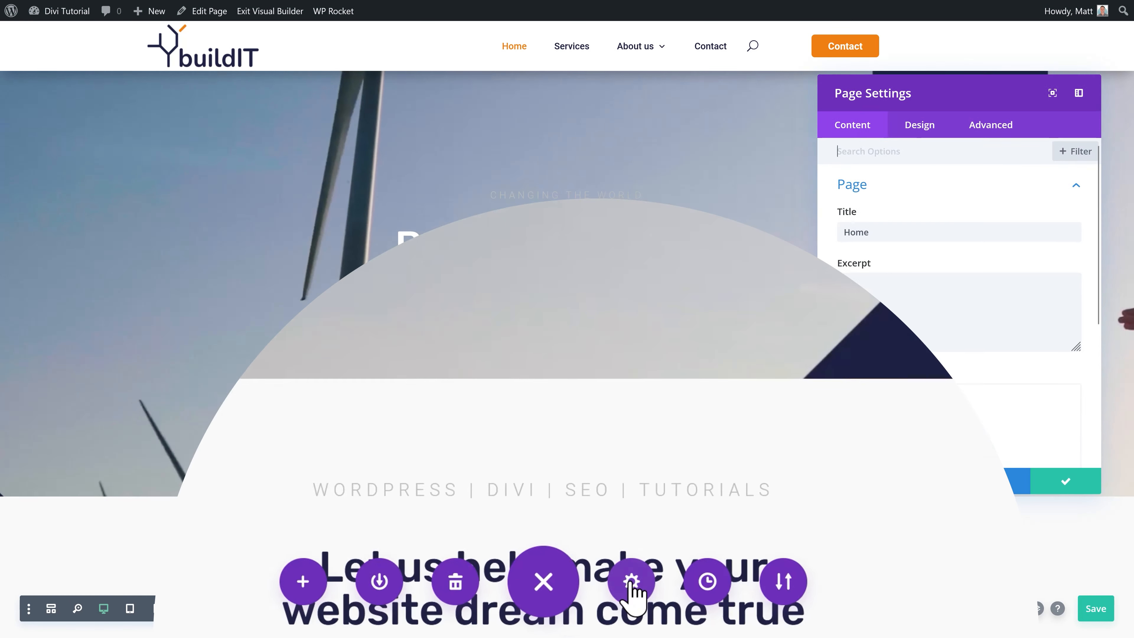
click(992, 134)
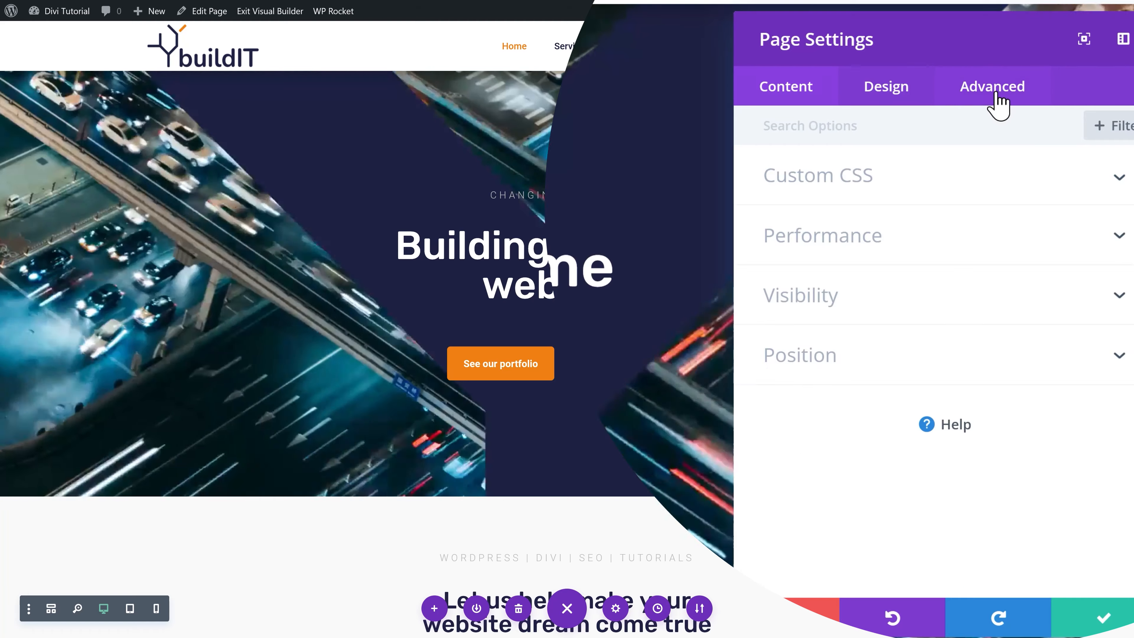
click(840, 183)
click(860, 260)
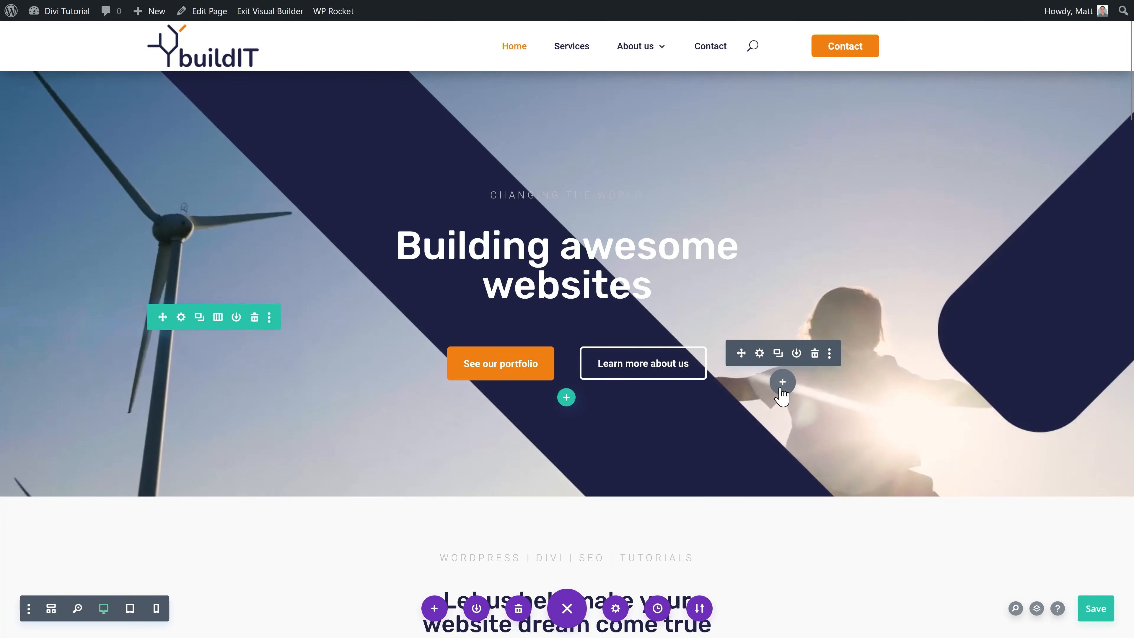
Insert a Code module beneath the "Learn more about us" button in the hero section
click(783, 382)
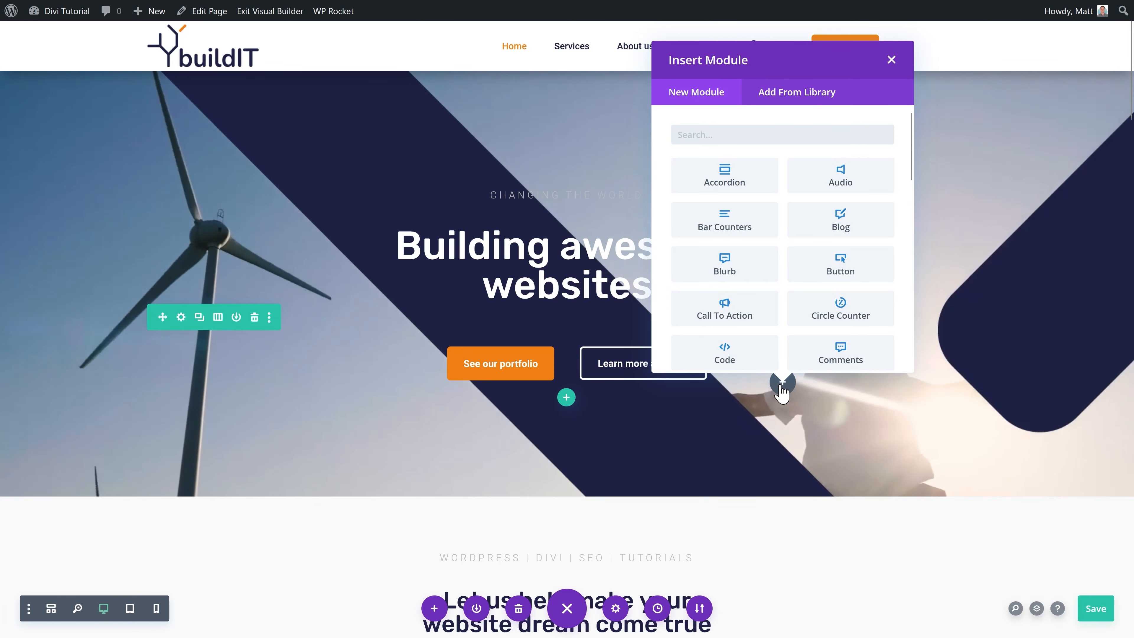
text(code)
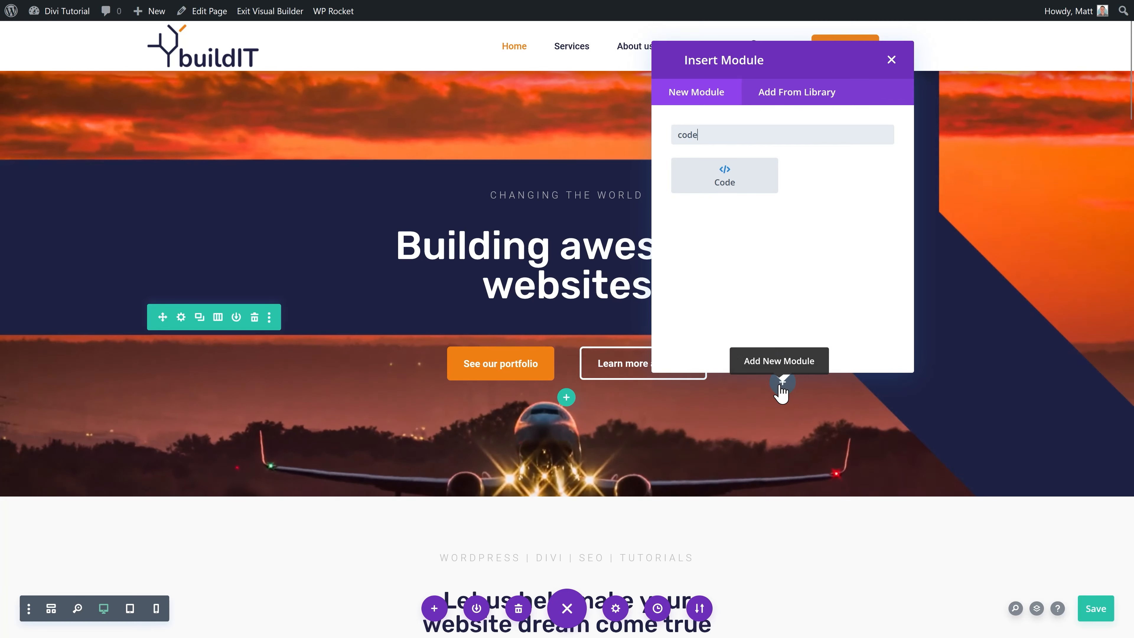
click(736, 178)
Enter <script></script> as the module's code, with blank lines between the opening and closing tags
click(884, 264)
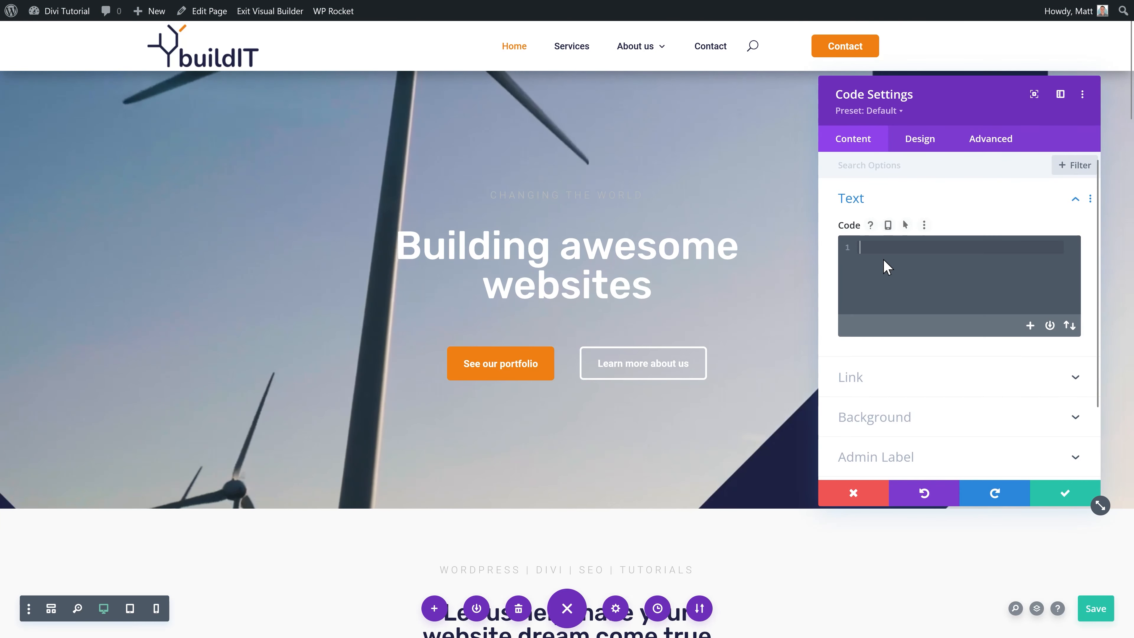
text(<script?)
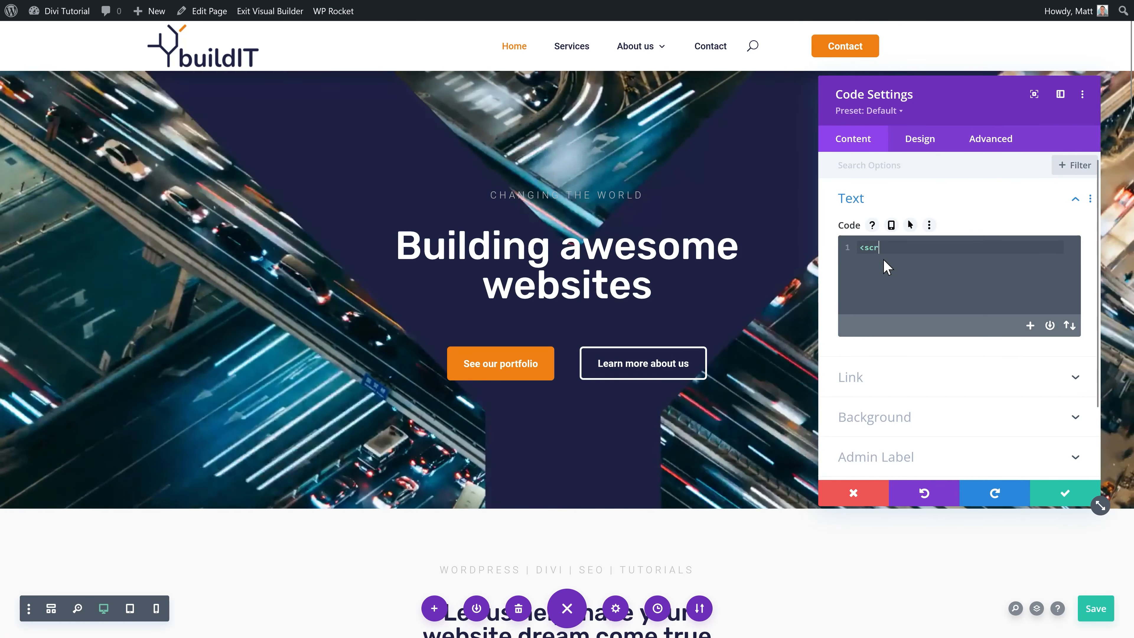
key(BackSpace)
text(></script>)
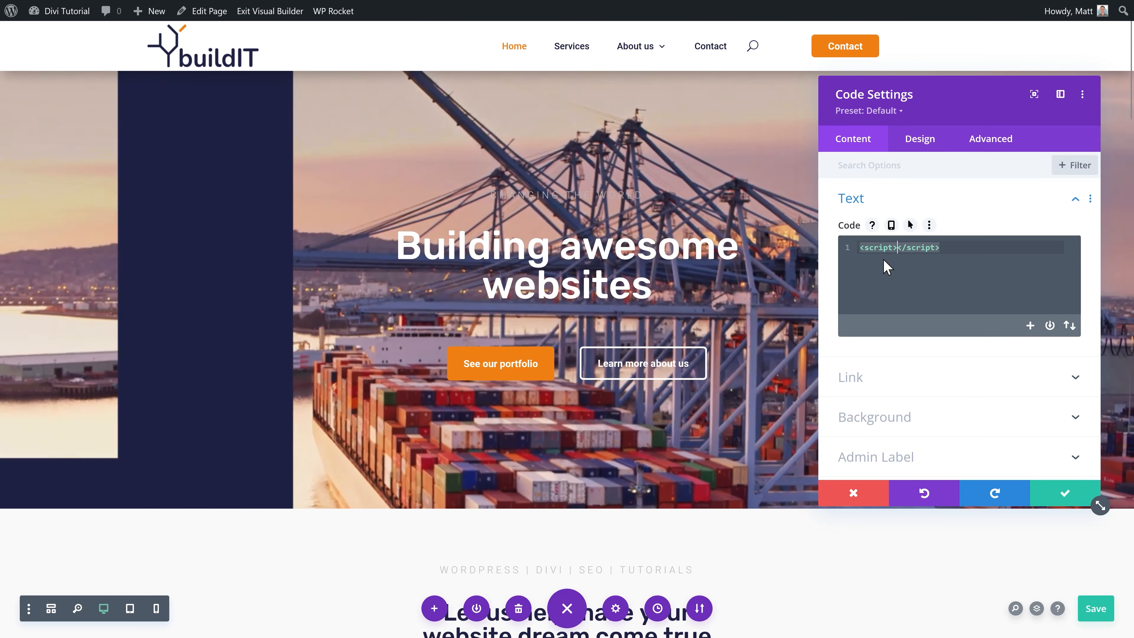
key(Return)
key(Return)
key(Return)
key(Up)
key(Up)
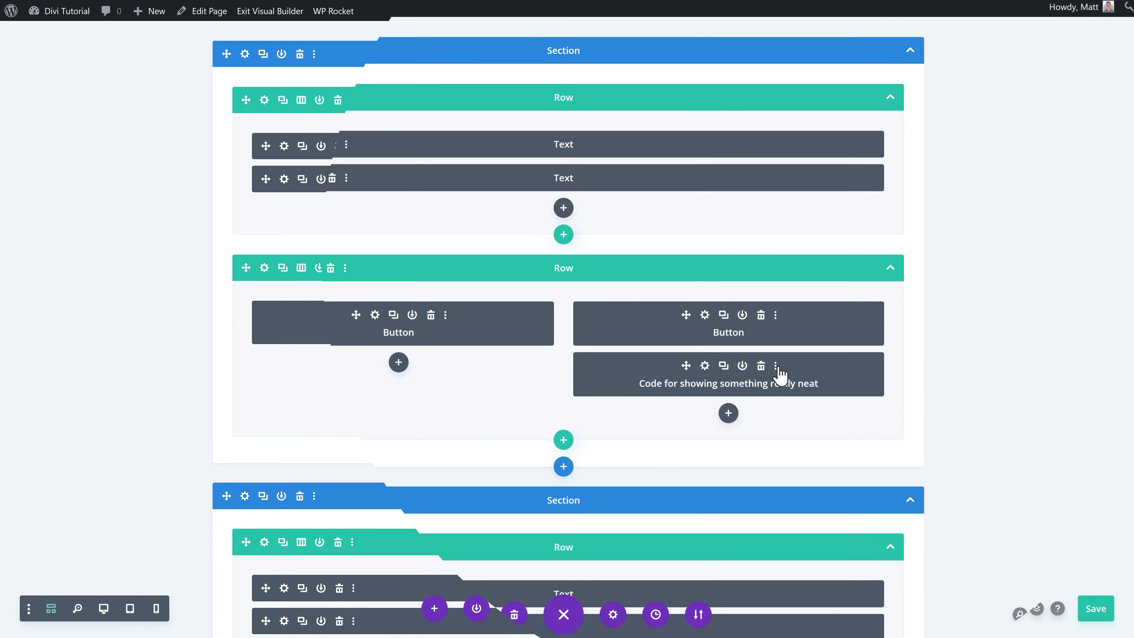
Lock the "Code for showing something really neat" module and switch the builder back to desktop view
right_click(812, 360)
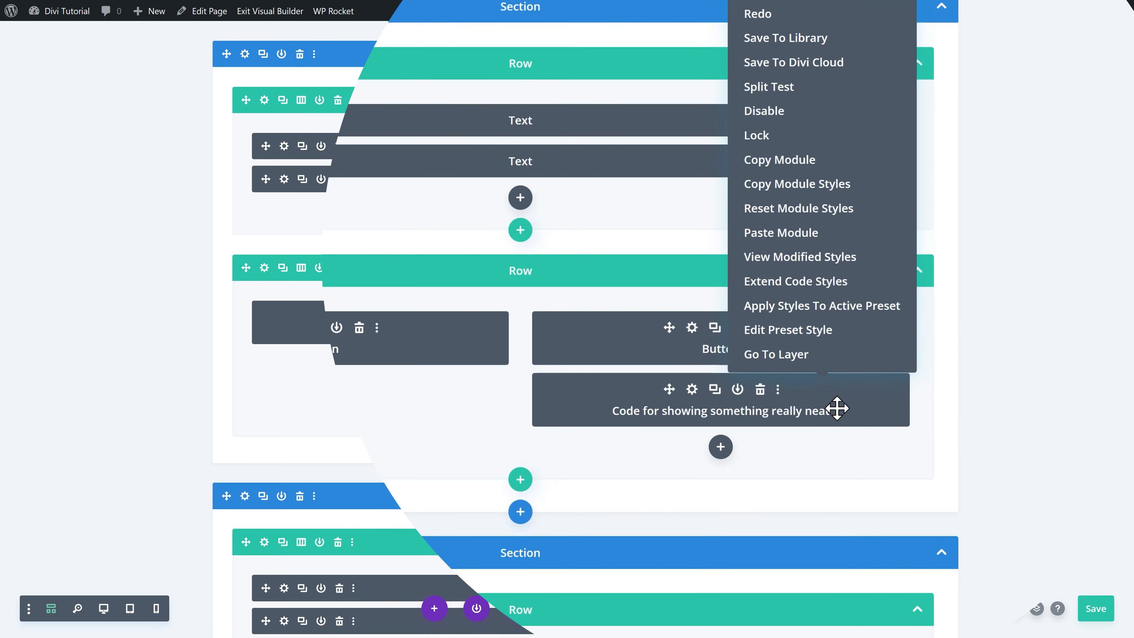
click(837, 408)
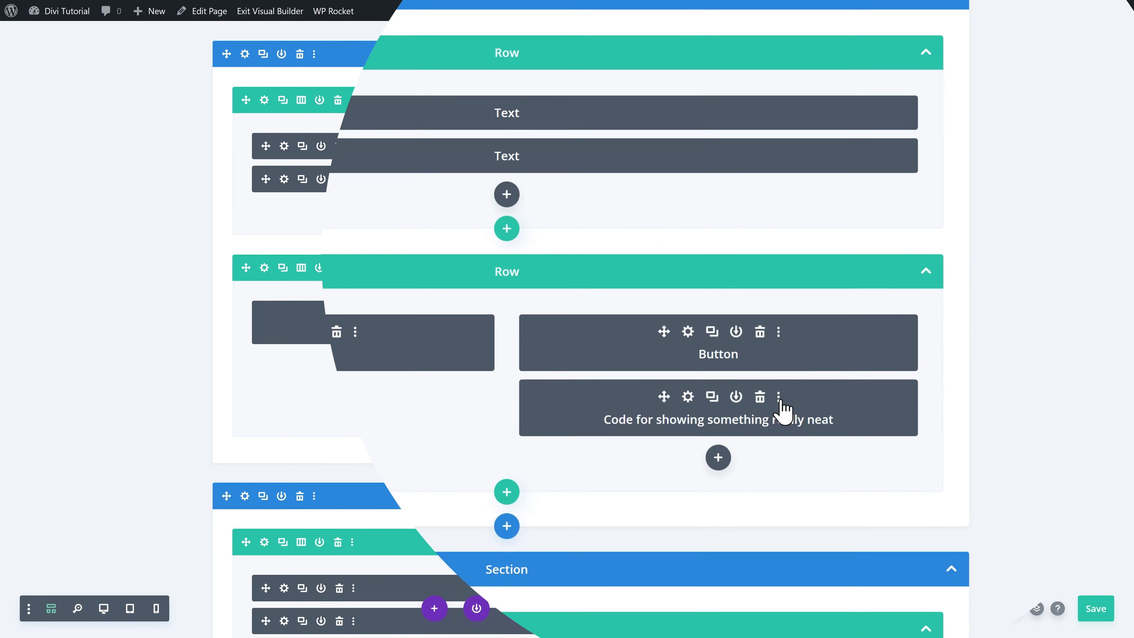
click(778, 390)
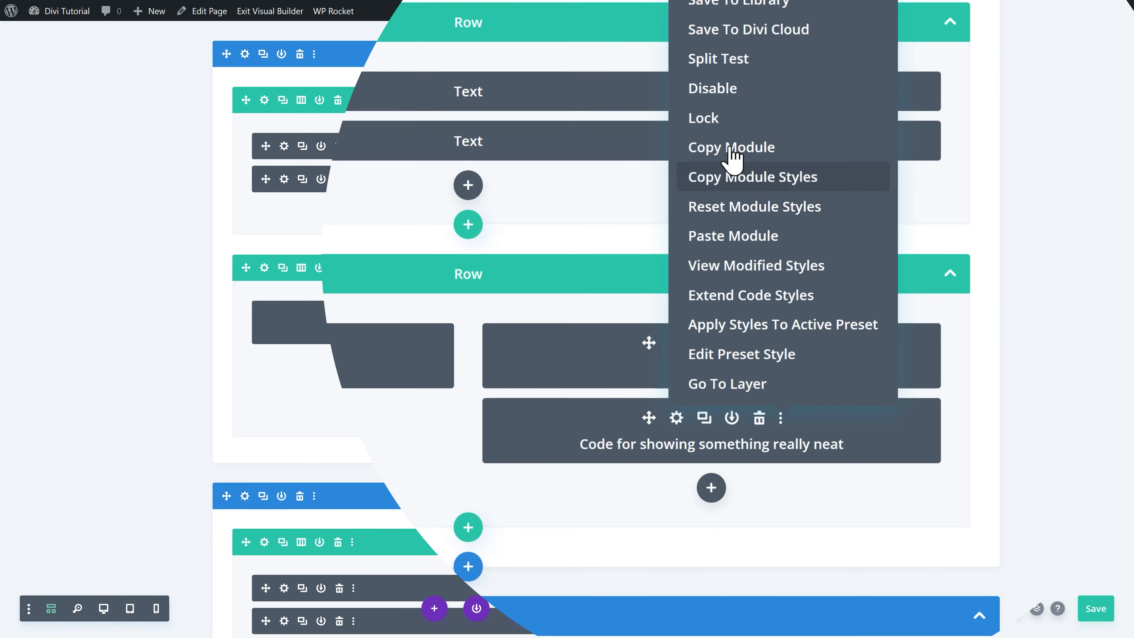
click(717, 118)
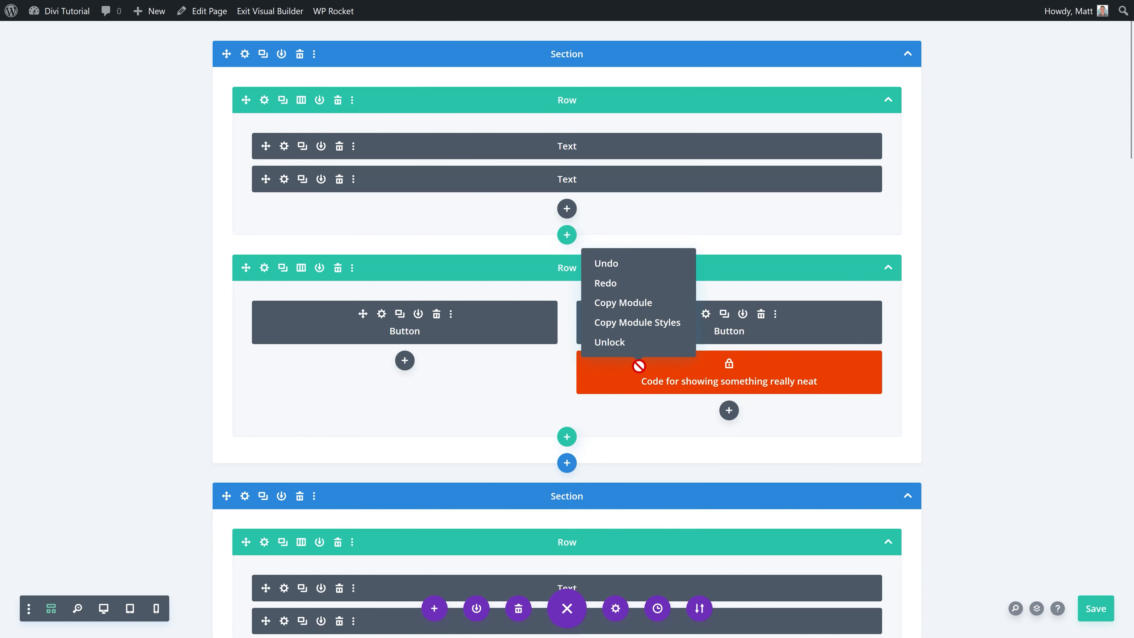
click(502, 397)
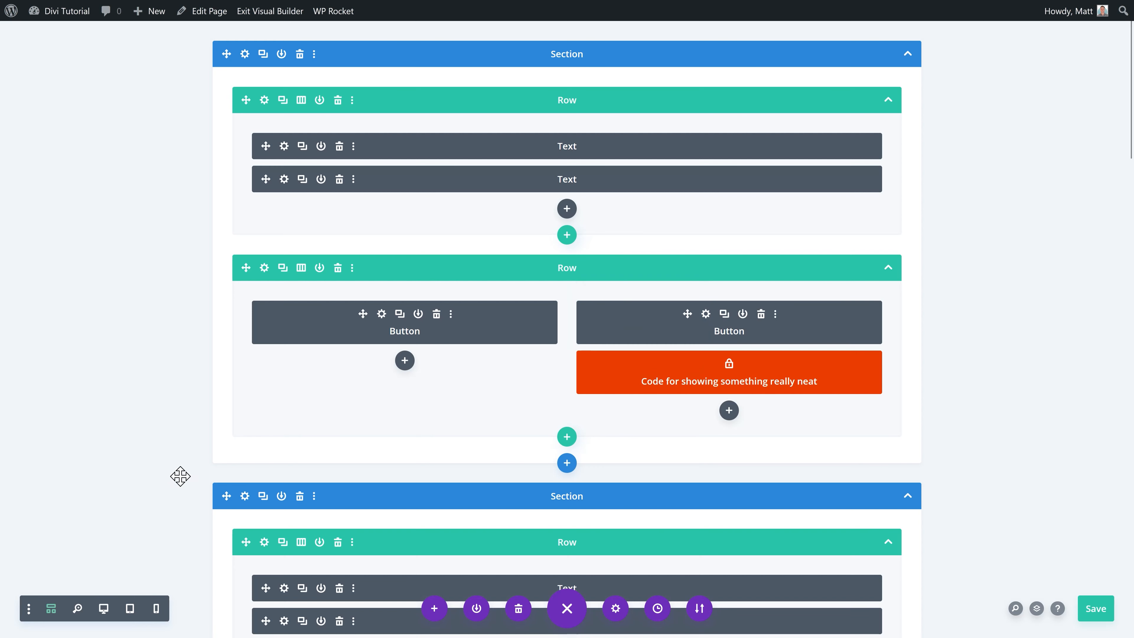
click(102, 612)
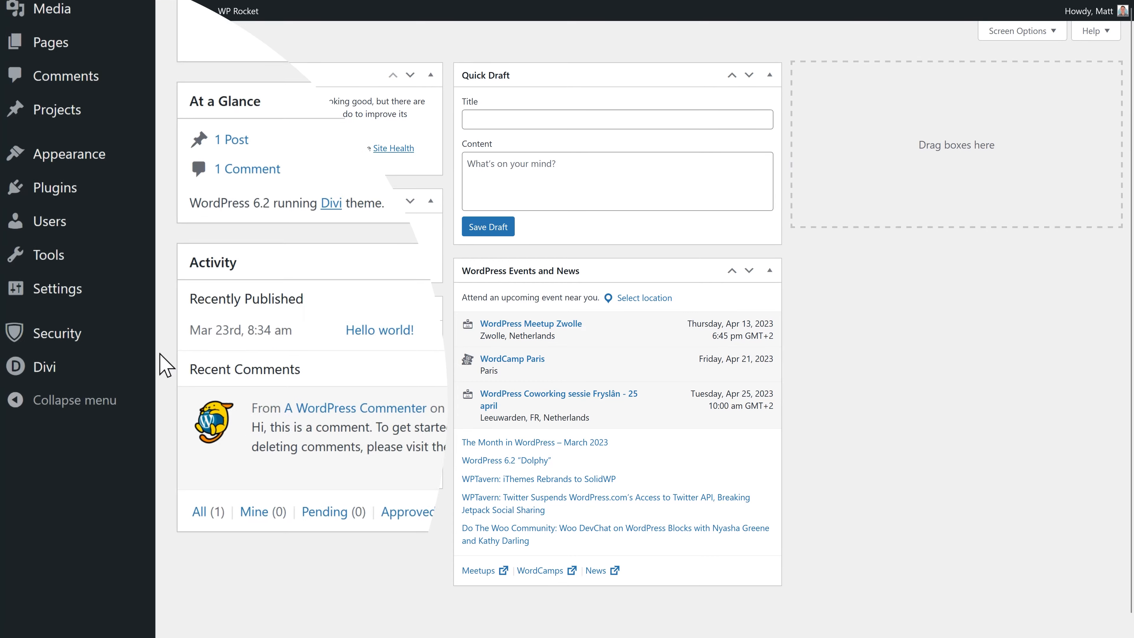
Open the Divi Support Center and enable Safe Mode
mouse_move(31, 355)
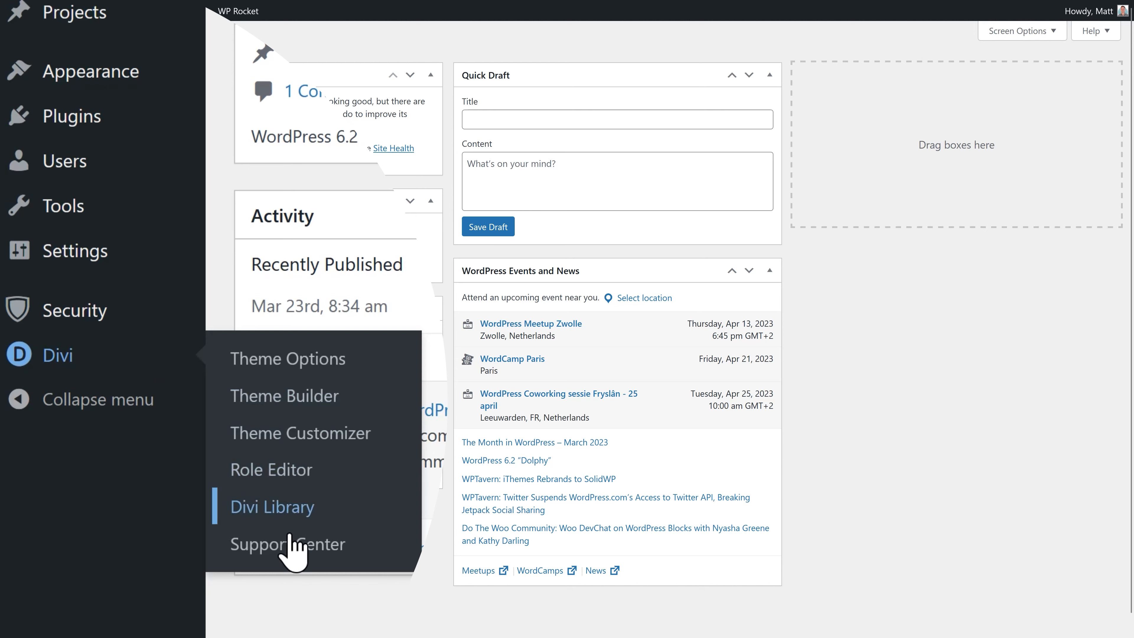
click(286, 547)
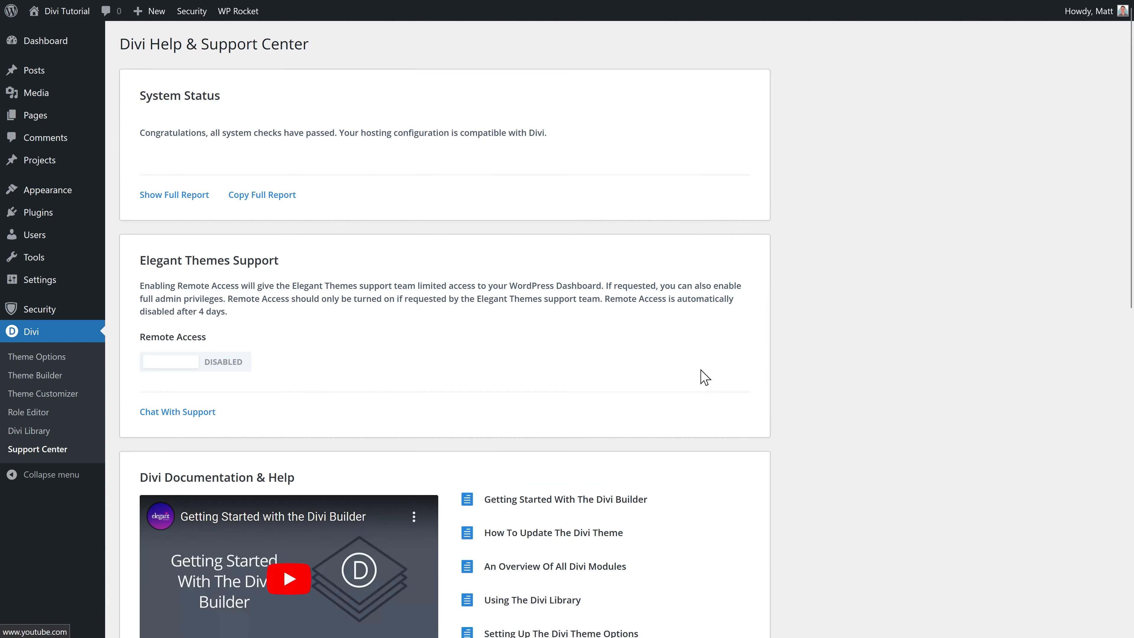
middle_click(804, 279)
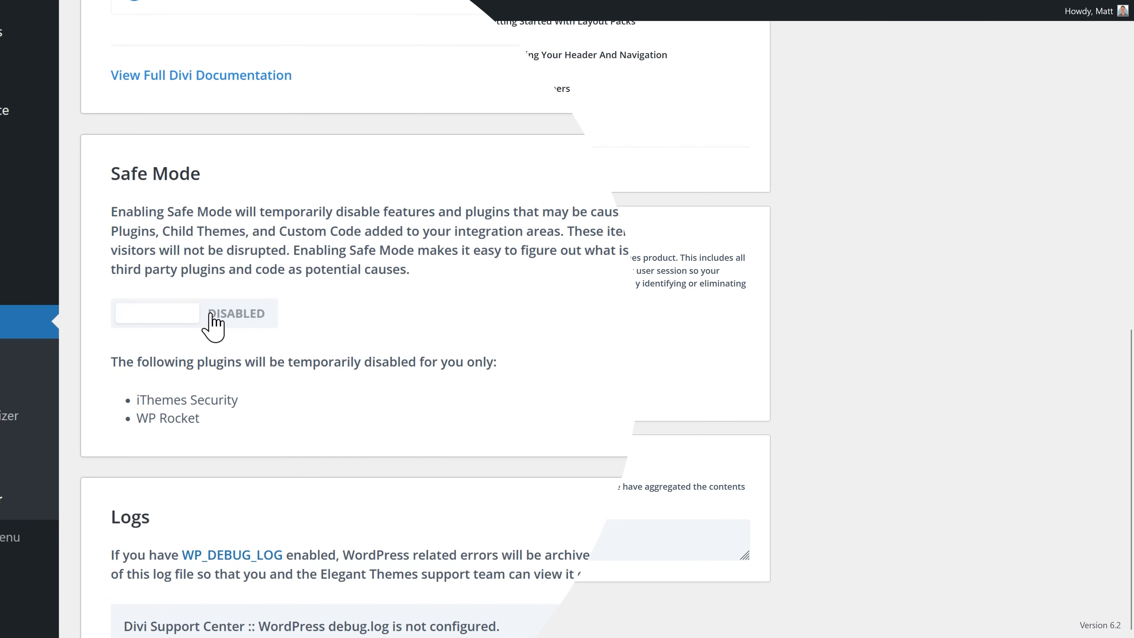
click(209, 313)
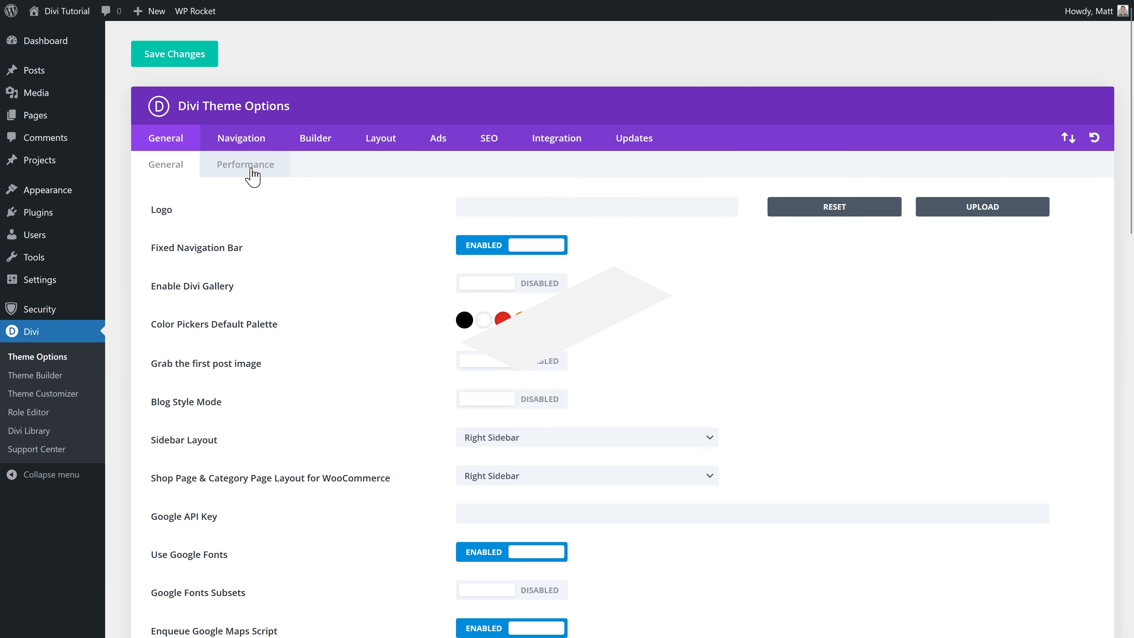
Open the theme's Performance options, enable Improve Google Fonts Loading, and review the settings through Defer Additional Third Party Scripts
click(249, 171)
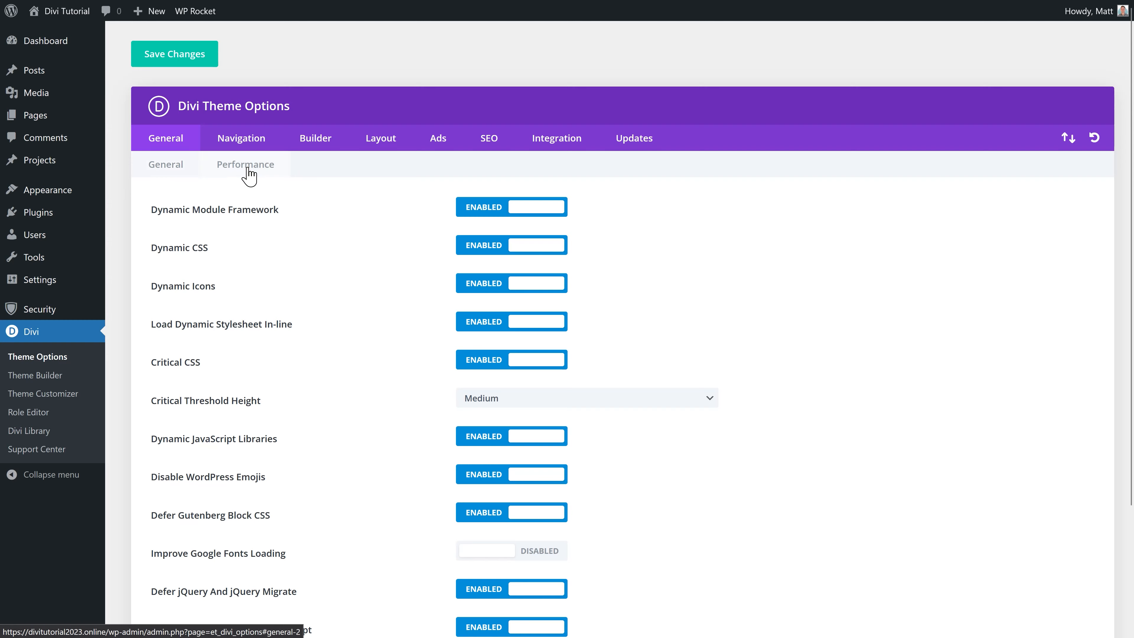
middle_click(719, 215)
scroll(716, 229, down, 3)
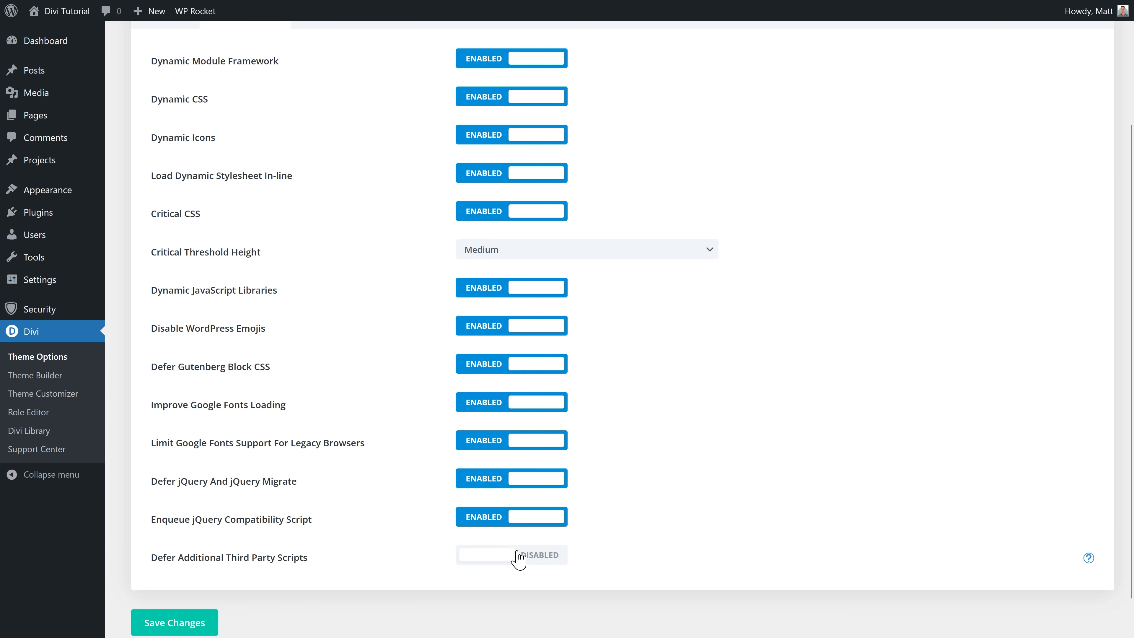
scroll(745, 403, down, 1)
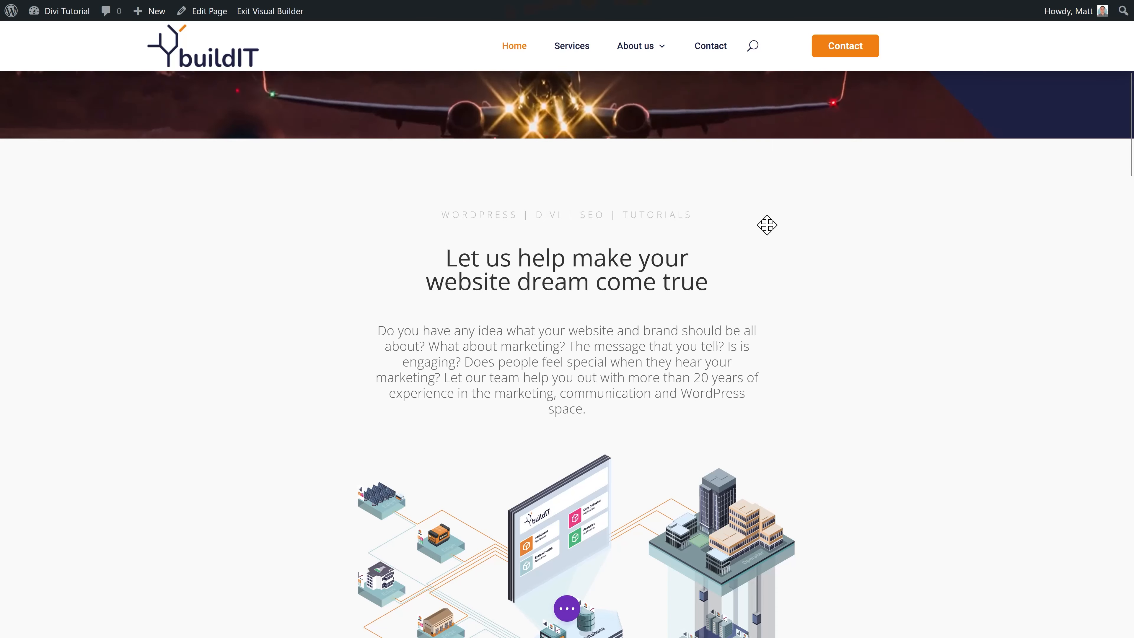
Copy the "Let us help make your website dream come true" heading module, paste it directly below, and delete the extra heading
mouse_move(771, 223)
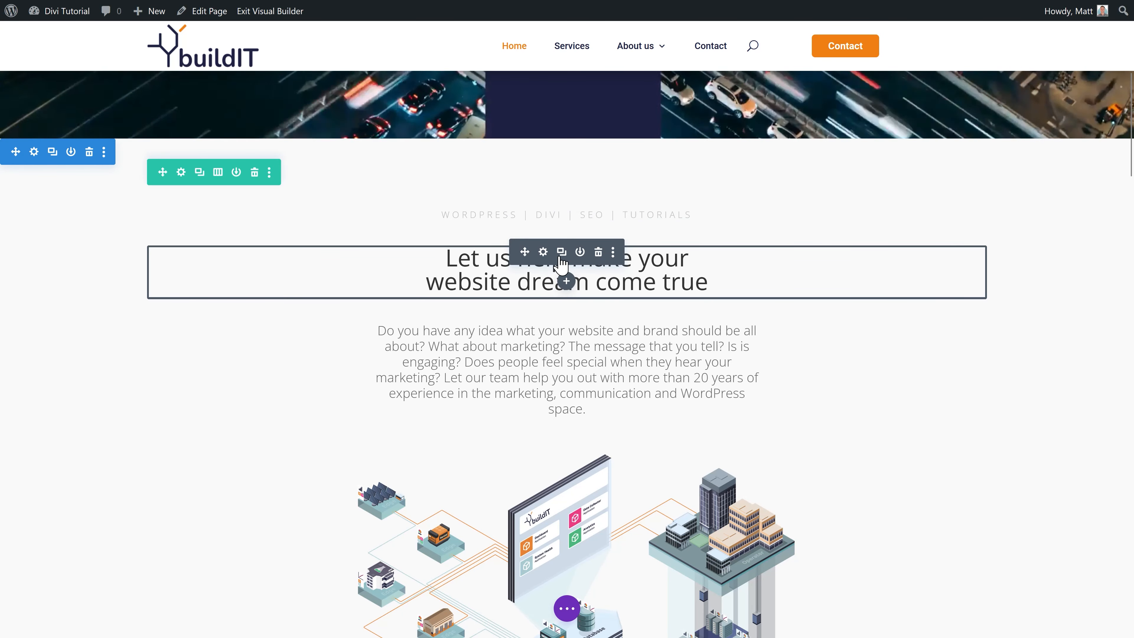
click(613, 252)
click(584, 373)
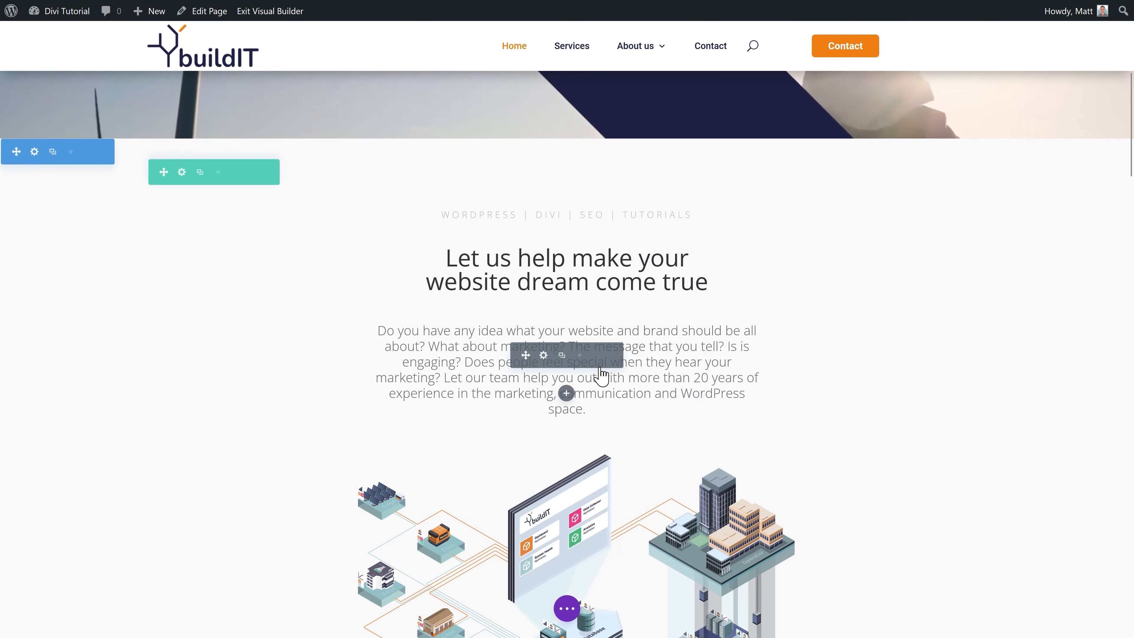
right_click(570, 295)
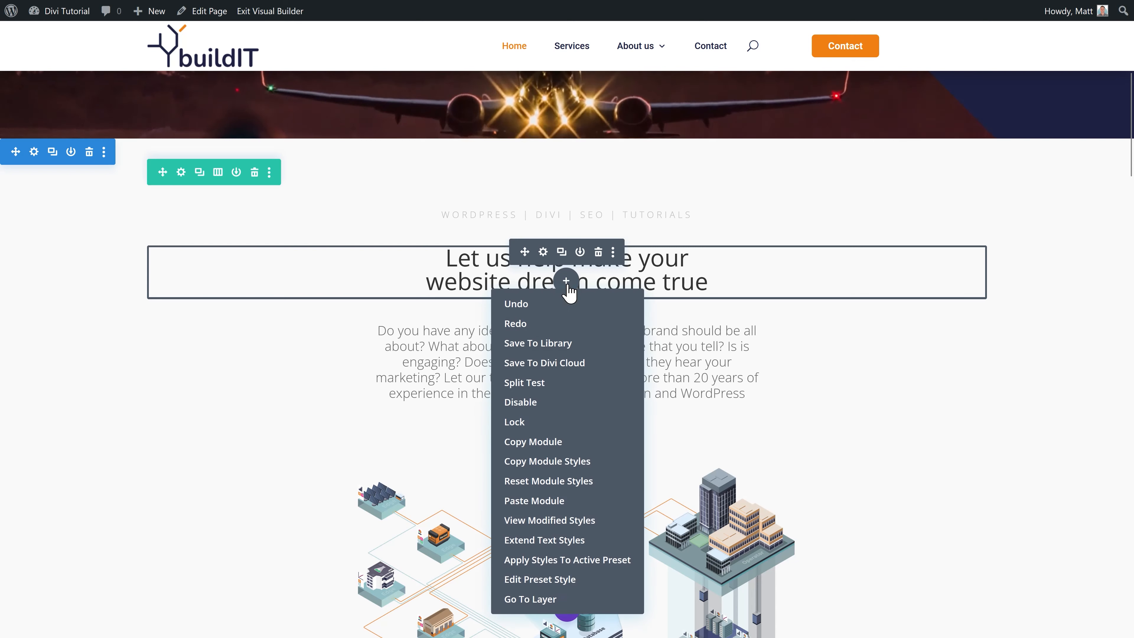
click(530, 501)
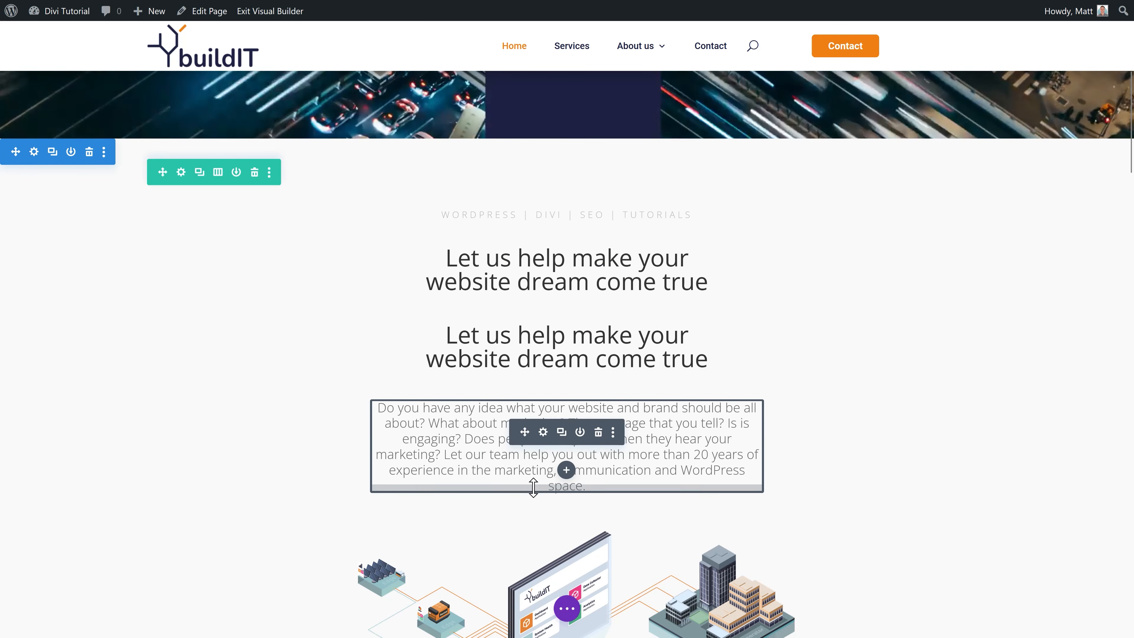
click(598, 329)
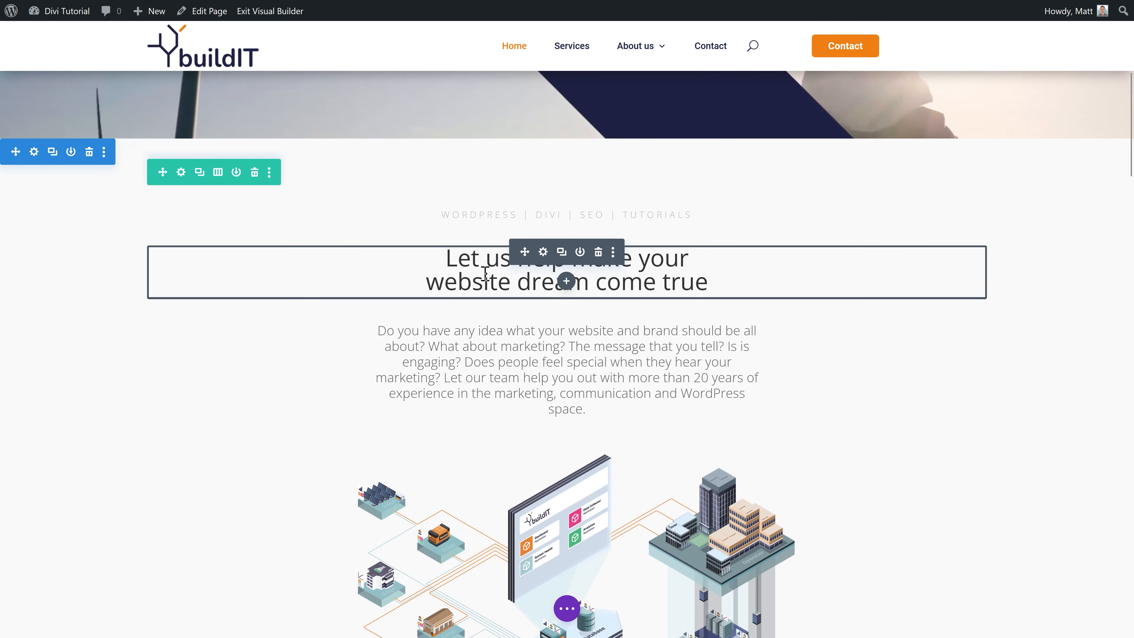
Duplicate the heading module and paste it beneath the text in the three "Create the most stunning website" cards
click(561, 252)
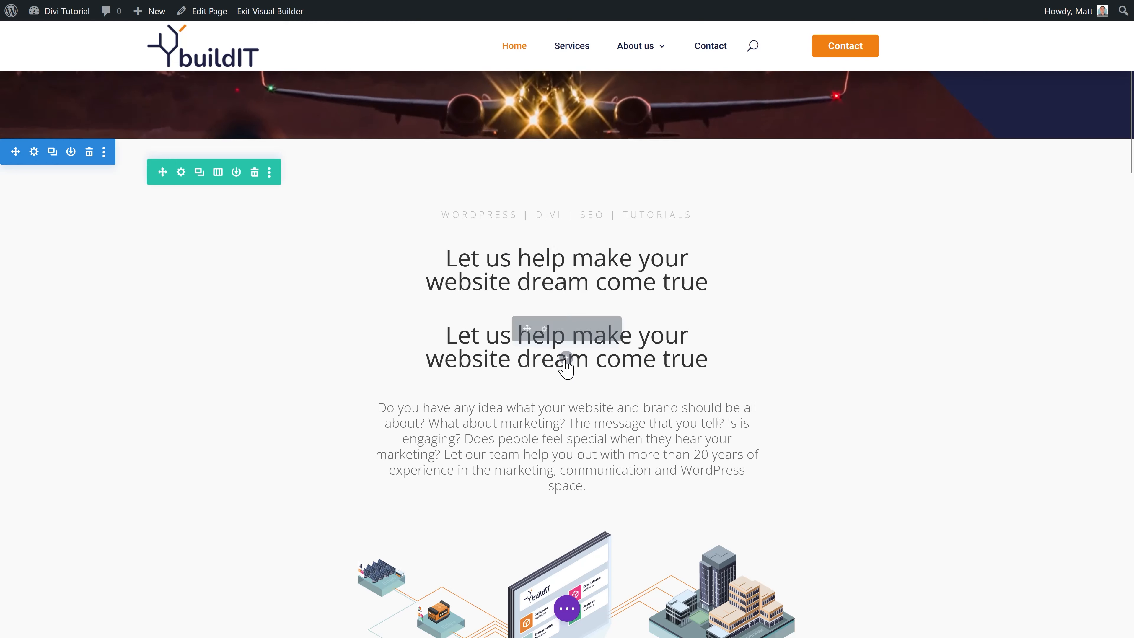
key(ctrl+v)
scroll(562, 442, down, 3)
scroll(568, 500, down, 12)
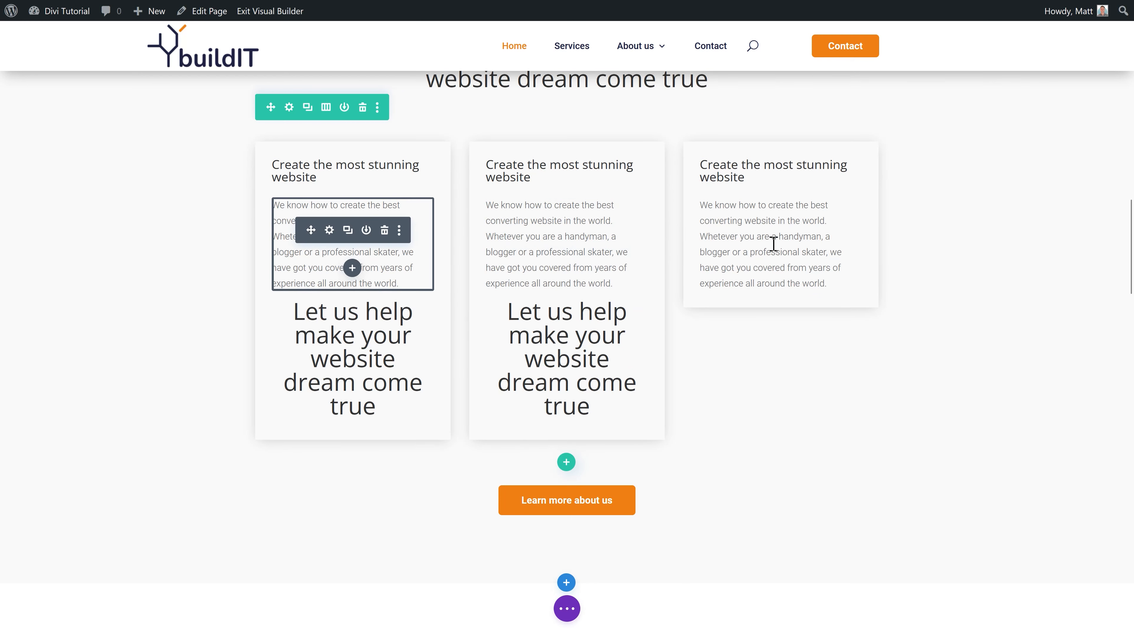
key(ctrl+v)
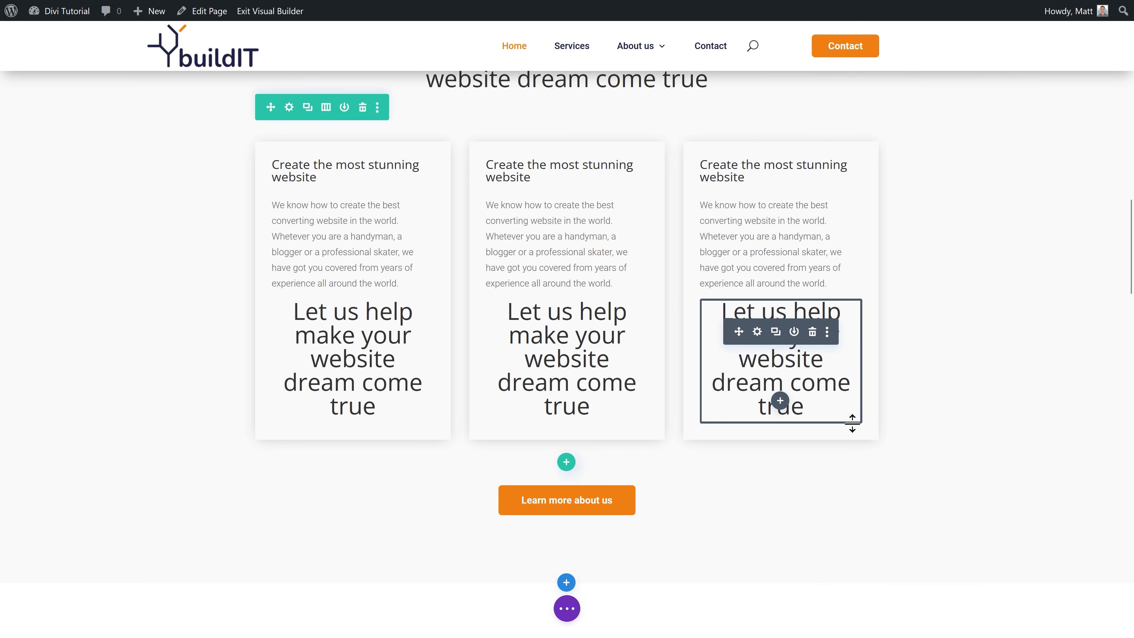
Open the builder's help and review the keyboard shortcuts for the page, inline editor and modules
click(566, 609)
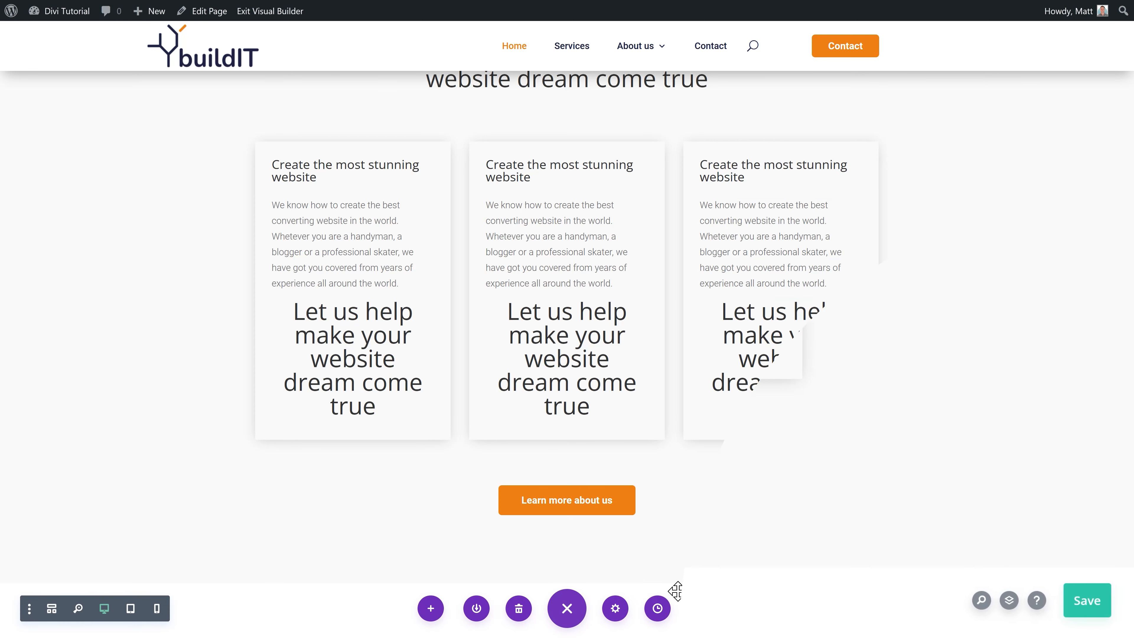
click(1010, 590)
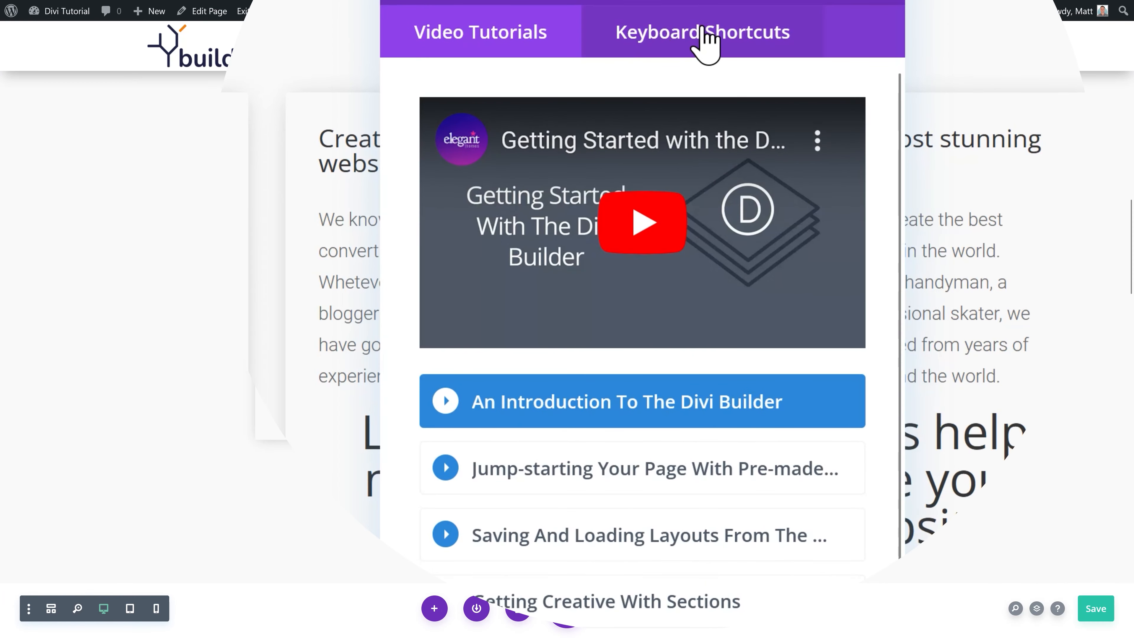
click(706, 40)
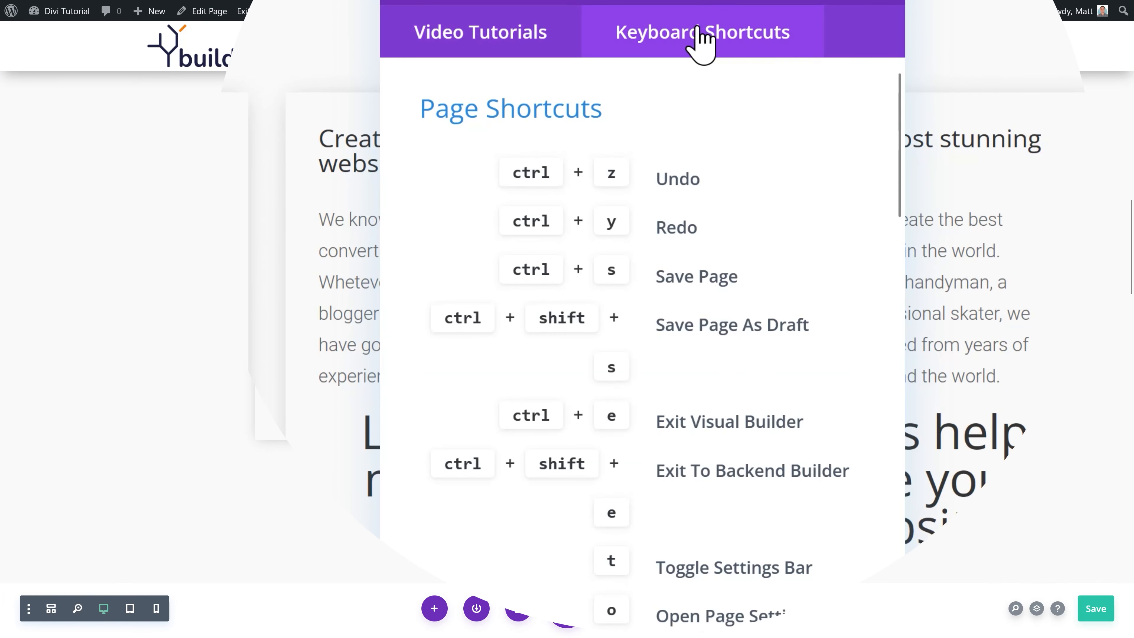
scroll(841, 176, down, 5)
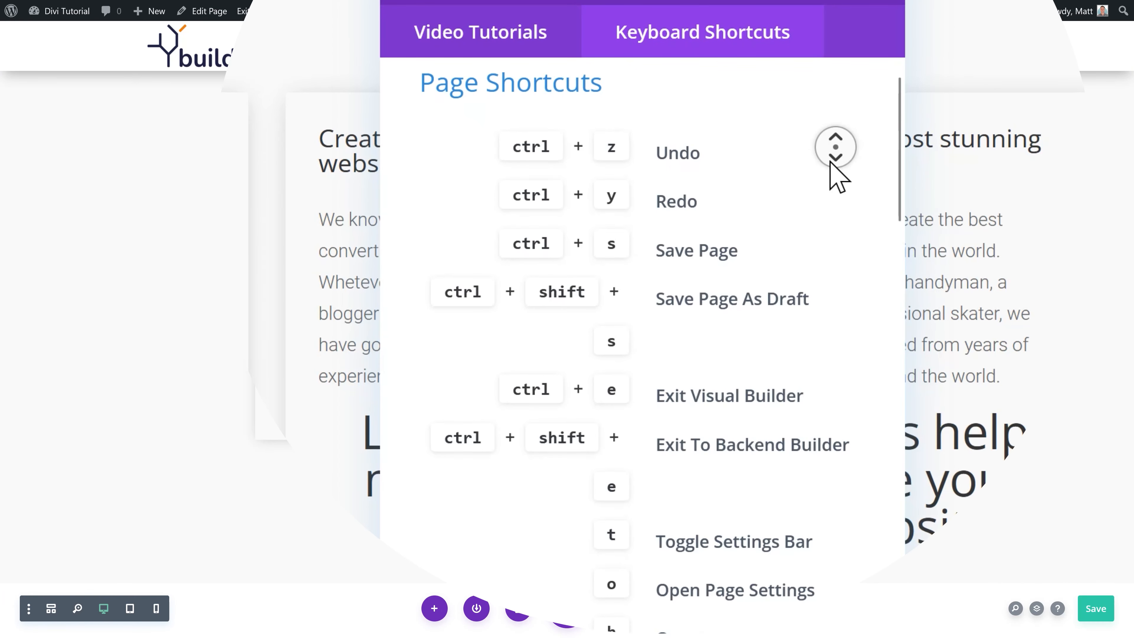
scroll(840, 178, down, 5)
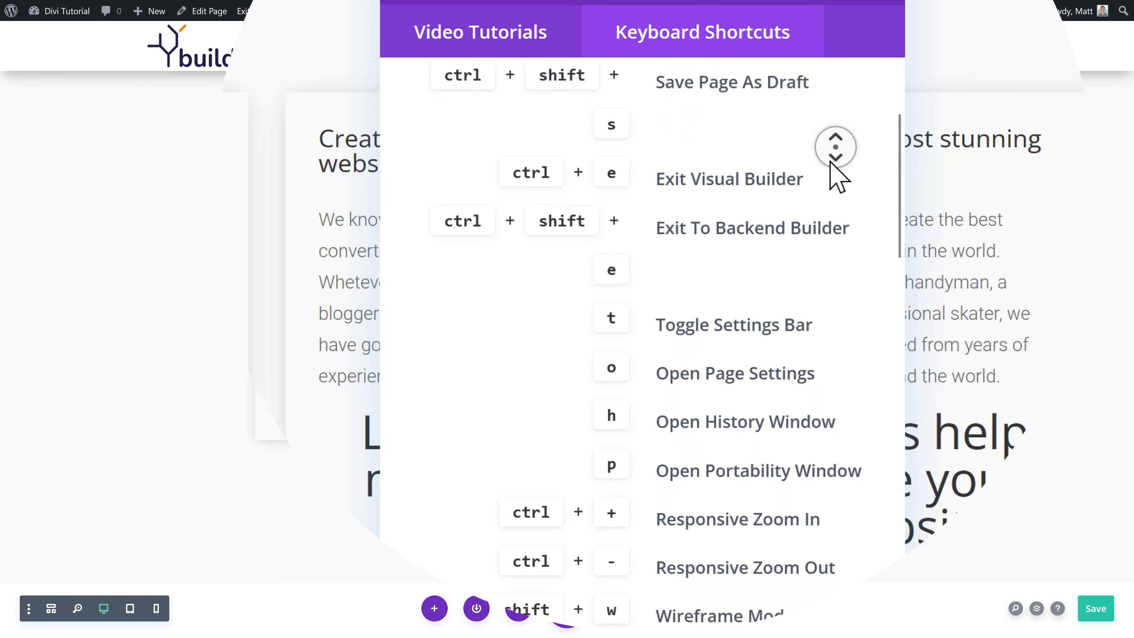
scroll(837, 177, down, 5)
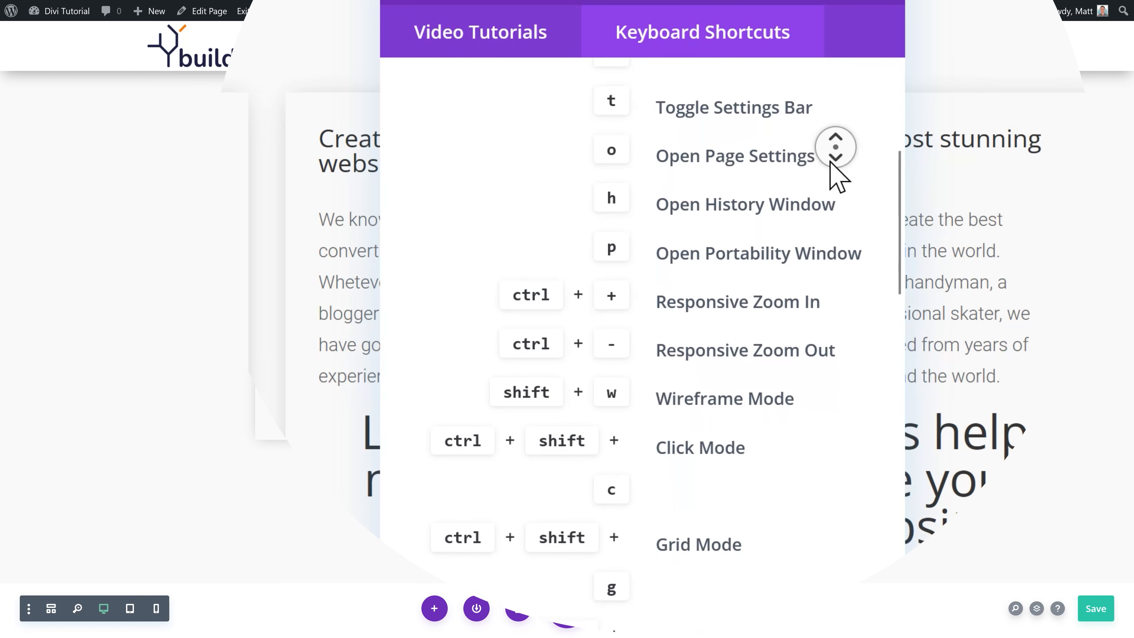
scroll(837, 176, down, 4)
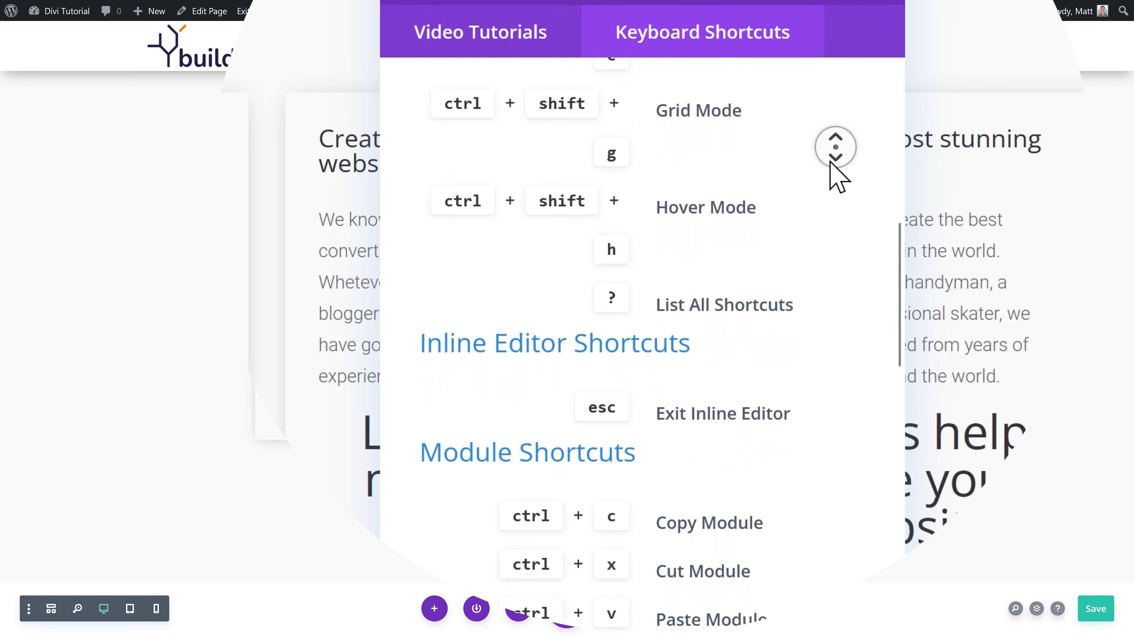
scroll(838, 178, down, 1)
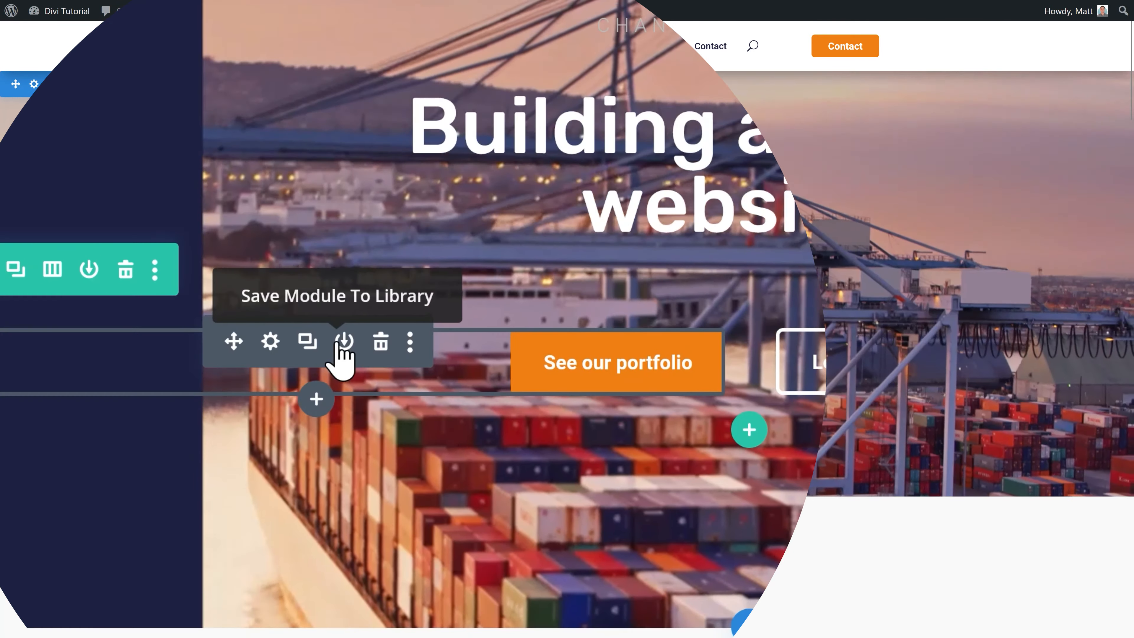
Save the "See our portfolio" button module to the Divi Library under the name "Orange Button"
click(337, 343)
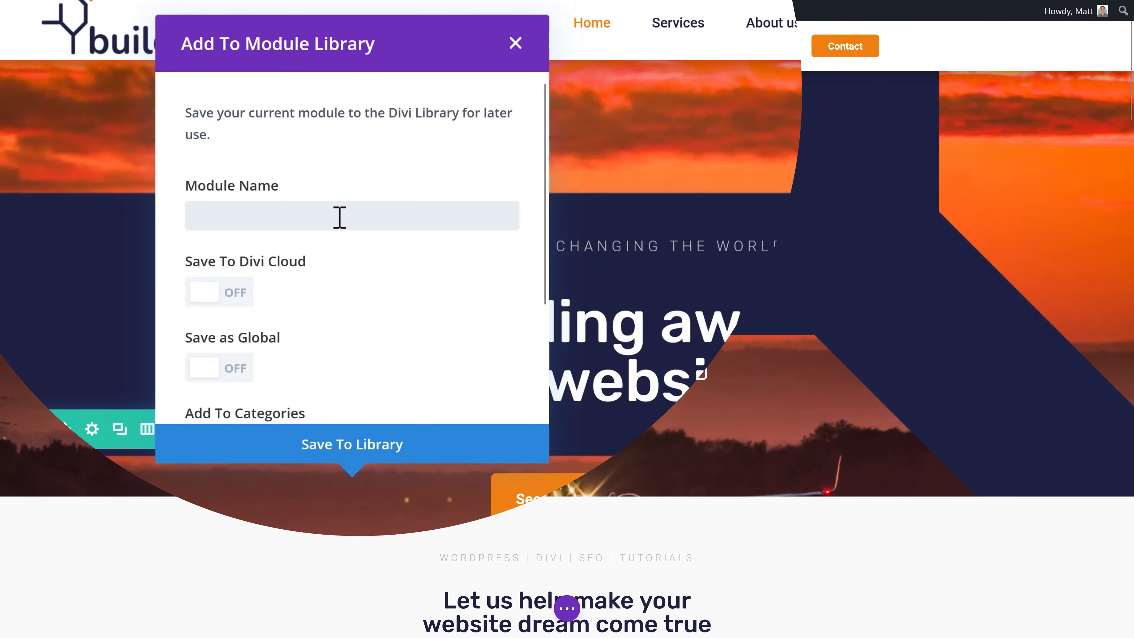
text(Orange b)
key(BackSpace)
text(Button)
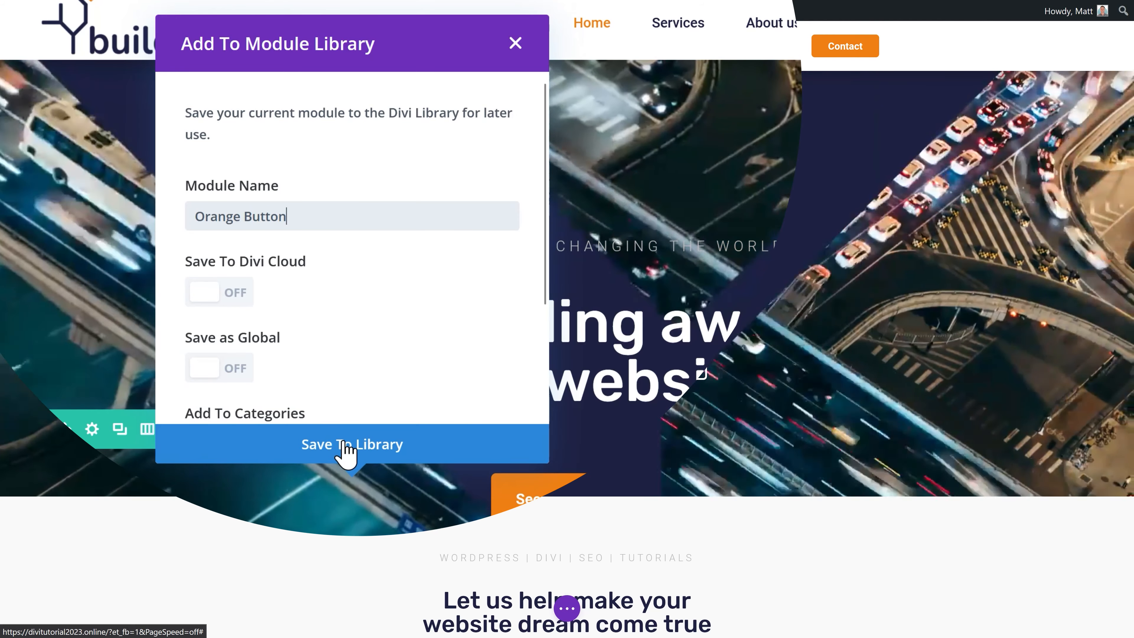
click(344, 446)
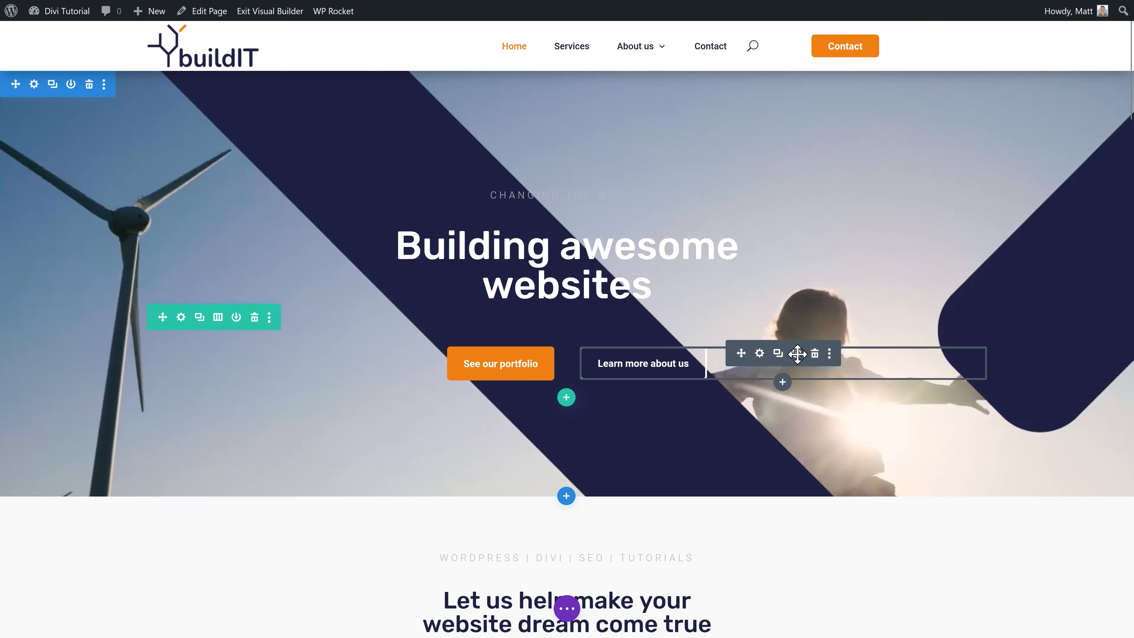
Save the "Learn more about us" button module to the Divi Library under the name "Transparent button"
click(798, 353)
text(Transparent button)
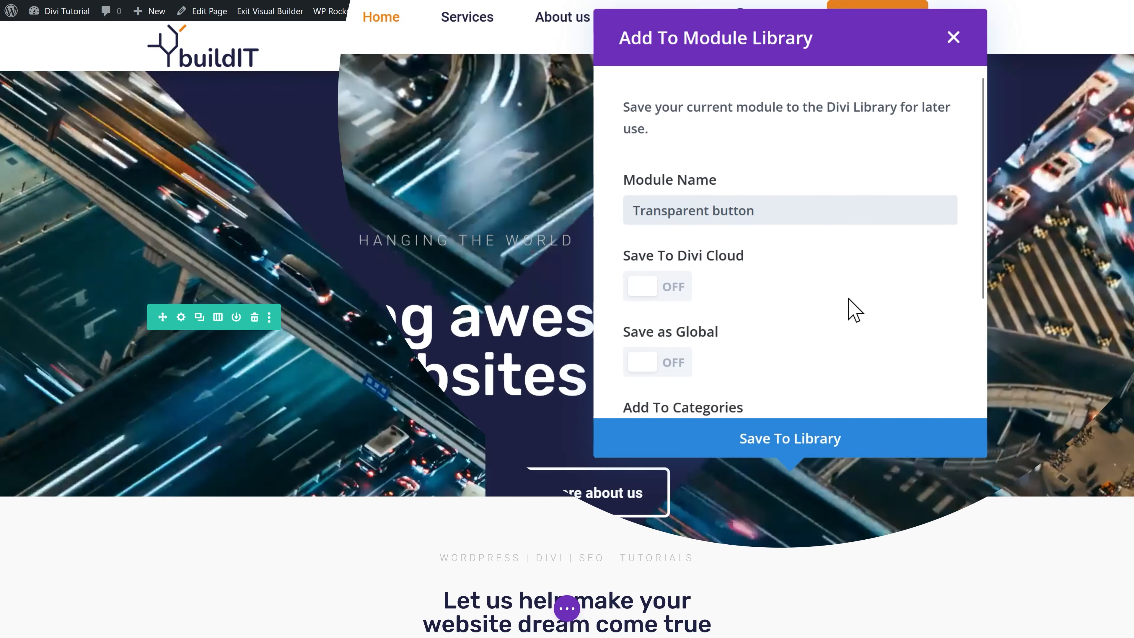
scroll(843, 337, down, 3)
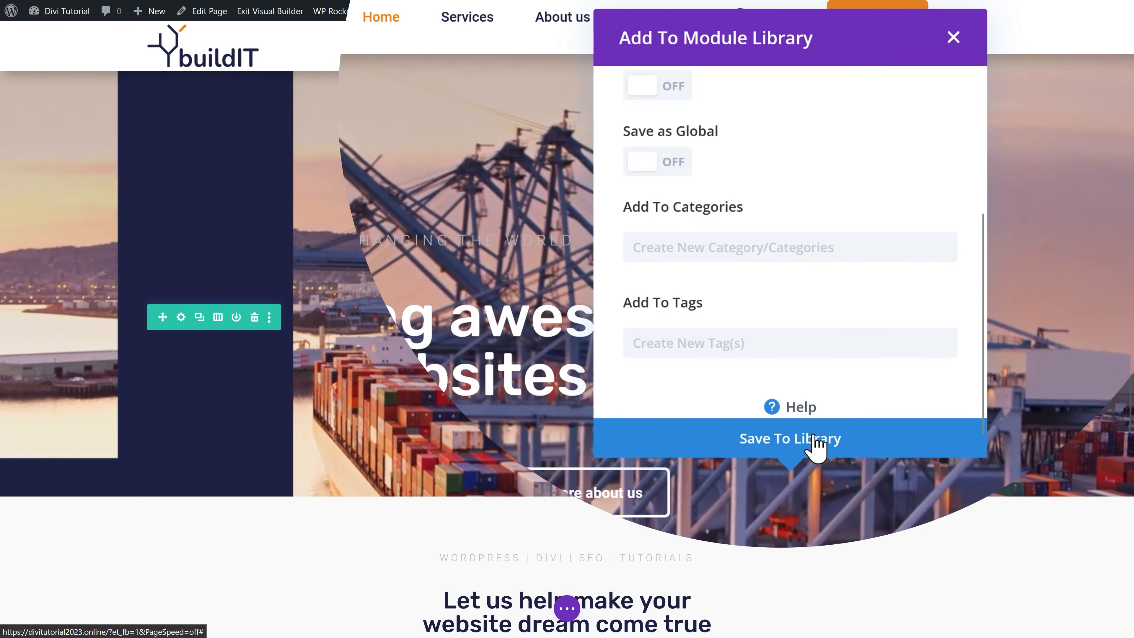